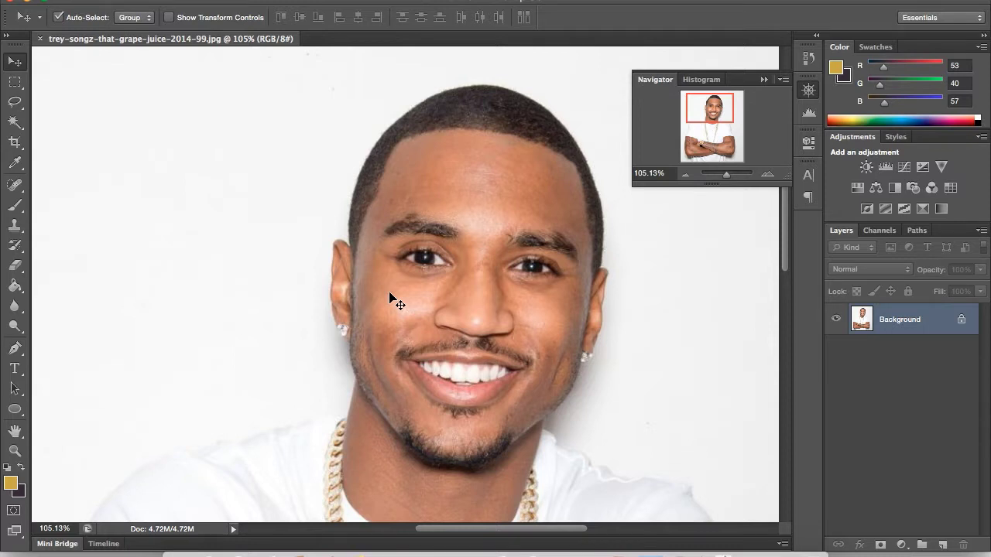
Sample the face's skin tone in the Color Picker and darken it to deep brown.
{"action": "left_click", "coordinate": [11, 483]}
{"action": "left_click", "coordinate": [380, 282]}
{"action": "left_click", "coordinate": [822, 412]}
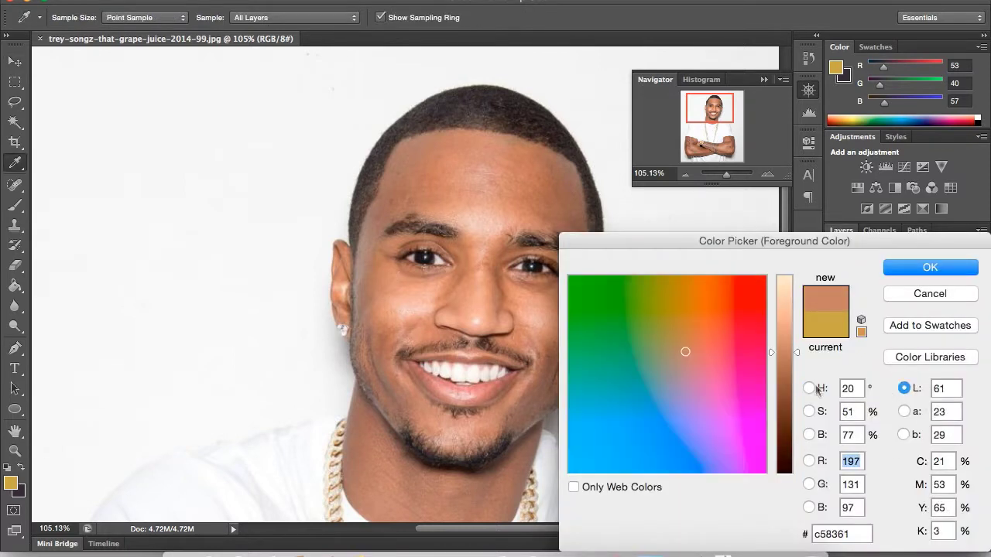
{"action": "left_click_drag", "start_coordinate": [798, 364], "coordinate": [796, 381]}
{"action": "key", "text": "Return"}
Set the Pen tool to Shape mode, sketch a trial jawline path, then delete that shape layer.
{"action": "key", "text": "v"}
{"action": "left_click", "coordinate": [15, 348]}
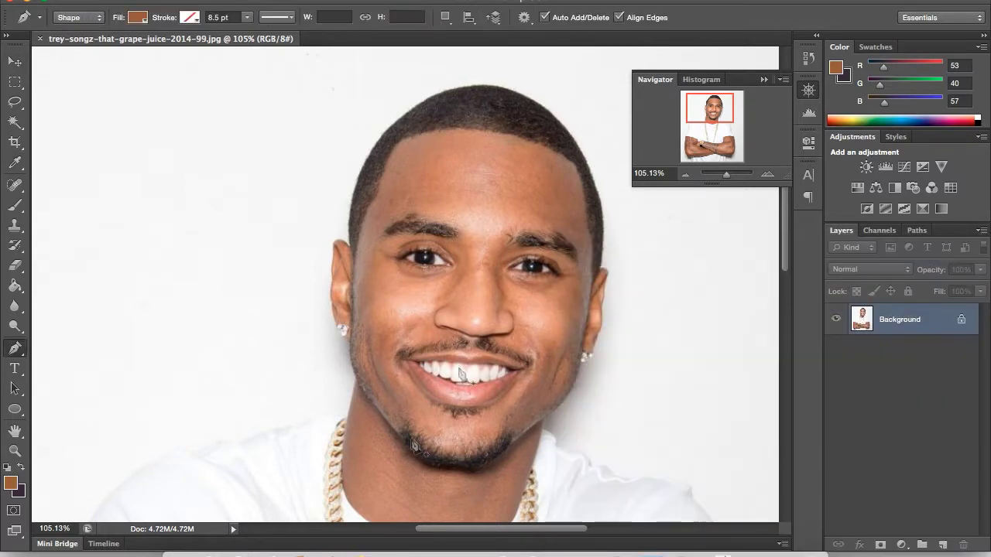
{"action": "left_click", "coordinate": [406, 442]}
{"action": "left_click_drag", "start_coordinate": [391, 428], "coordinate": [377, 410]}
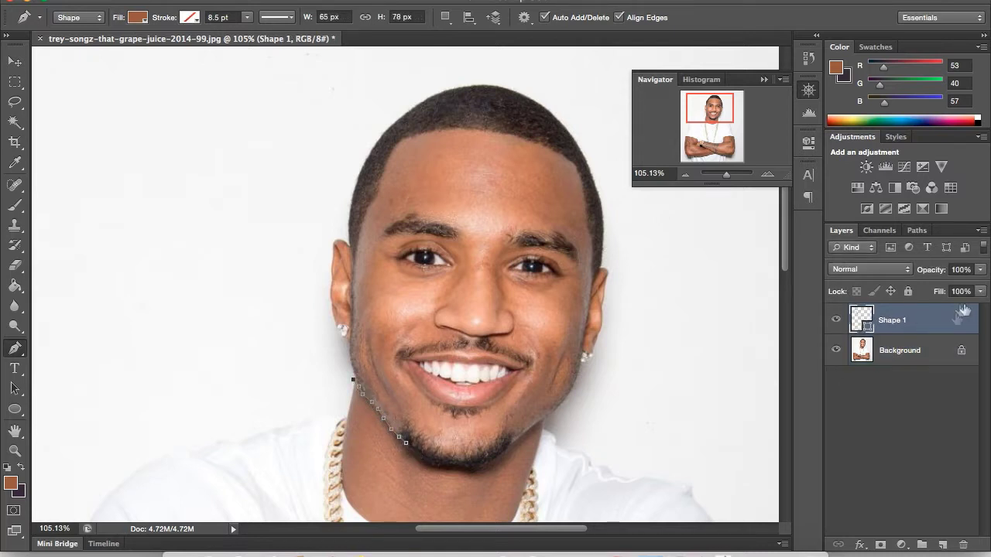
{"action": "left_click_drag", "start_coordinate": [960, 320], "coordinate": [963, 545]}
Duplicate the Background layer, add an empty layer, and zoom to about 212% on the forehead.
{"action": "left_click_drag", "start_coordinate": [898, 320], "coordinate": [942, 545]}
{"action": "left_click", "coordinate": [942, 545]}
{"action": "left_click_drag", "start_coordinate": [726, 174], "coordinate": [732, 174]}
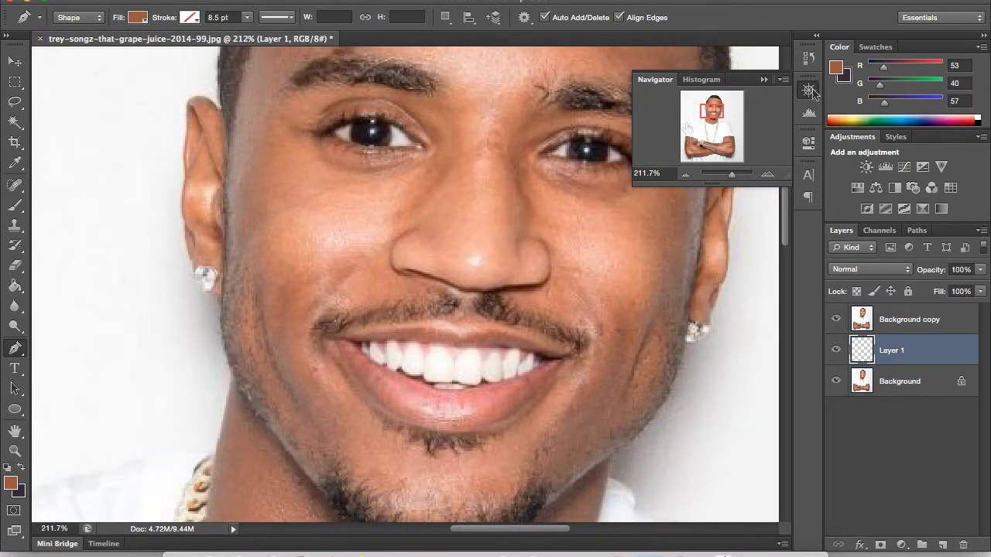
{"action": "left_click_drag", "start_coordinate": [712, 111], "coordinate": [717, 101]}
Start the face outline with anchors across the top hairline.
{"action": "left_click", "coordinate": [603, 189]}
{"action": "left_click", "coordinate": [579, 172]}
{"action": "left_click", "coordinate": [545, 152]}
{"action": "left_click", "coordinate": [510, 140]}
{"action": "left_click", "coordinate": [475, 128]}
{"action": "left_click", "coordinate": [451, 123]}
{"action": "left_click", "coordinate": [416, 121]}
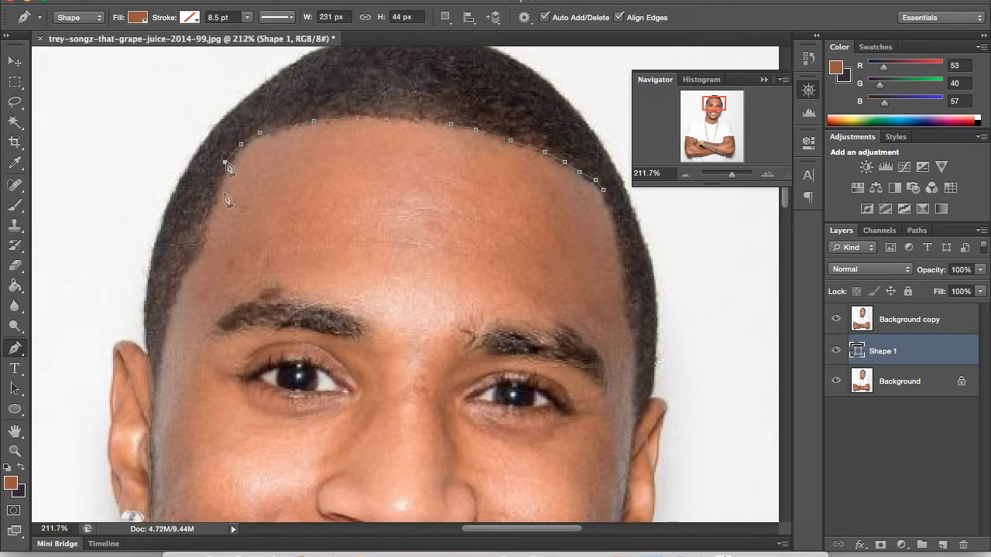
Continue the outline down the left side of the hairline.
{"action": "left_click", "coordinate": [183, 272]}
{"action": "scroll", "coordinate": [186, 279], "scroll_direction": "down", "scroll_amount": 1}
{"action": "left_click", "coordinate": [166, 302]}
{"action": "left_click", "coordinate": [152, 350]}
{"action": "left_click", "coordinate": [151, 383]}
{"action": "left_click", "coordinate": [150, 420]}
{"action": "scroll", "coordinate": [168, 429], "scroll_direction": "down", "scroll_amount": 5}
Trace the outline down the left cheek and along the left jaw.
{"action": "left_click", "coordinate": [193, 224]}
{"action": "left_click", "coordinate": [190, 295]}
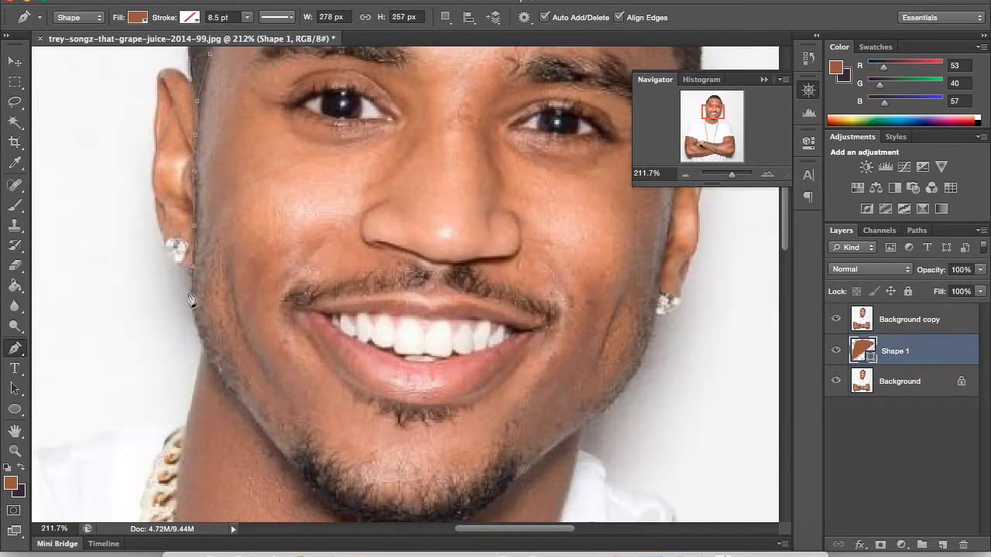
{"action": "left_click", "coordinate": [201, 338]}
{"action": "left_click", "coordinate": [219, 368]}
{"action": "left_click", "coordinate": [253, 412]}
{"action": "left_click", "coordinate": [298, 467]}
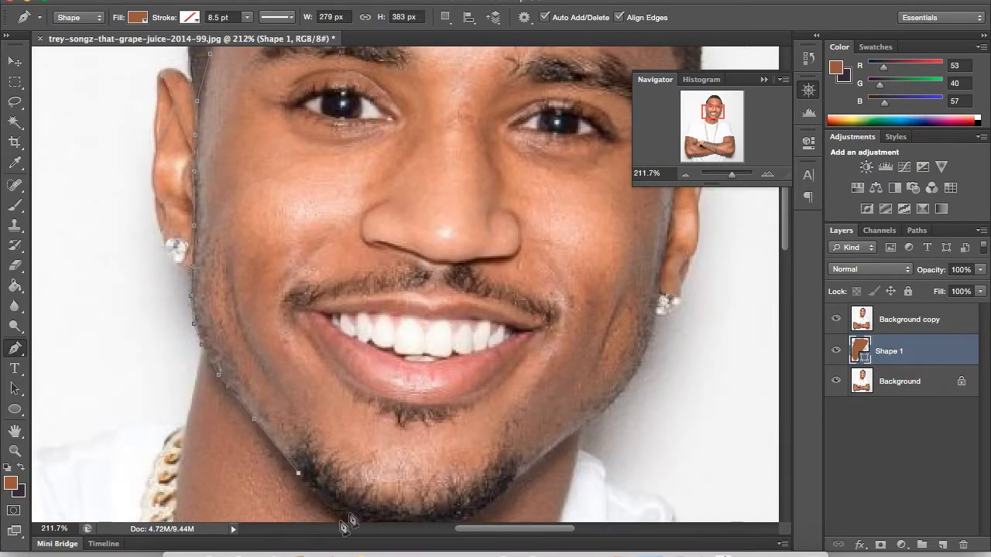
{"action": "scroll", "coordinate": [338, 353], "scroll_direction": "down", "scroll_amount": 3}
Close Shape 1 around the chin and up the right jaw, then add a new layer below.
{"action": "left_click", "coordinate": [335, 346]}
{"action": "left_click", "coordinate": [362, 358]}
{"action": "left_click", "coordinate": [386, 360]}
{"action": "left_click", "coordinate": [429, 361]}
{"action": "left_click", "coordinate": [479, 351]}
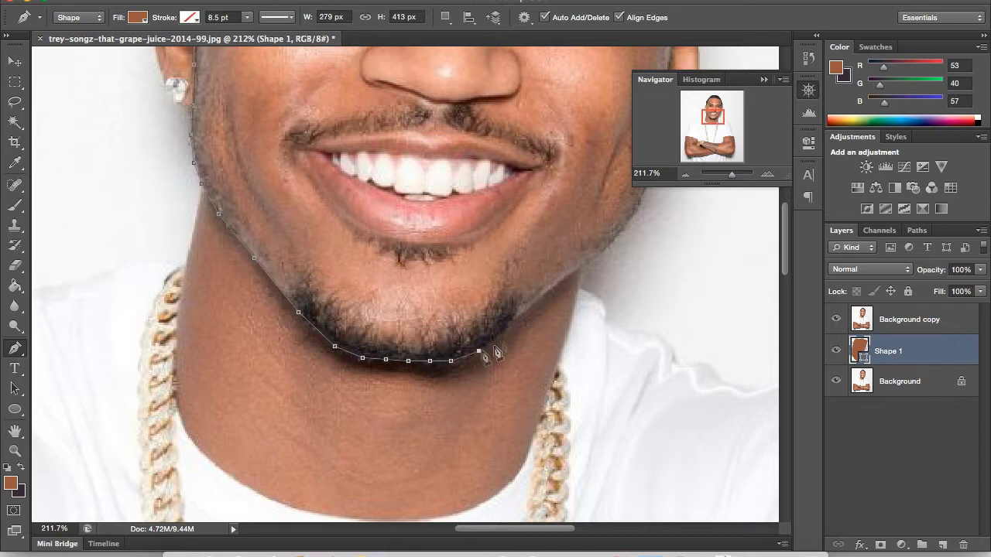
{"action": "left_click", "coordinate": [528, 308]}
{"action": "scroll", "coordinate": [539, 284], "scroll_direction": "right", "scroll_amount": 2}
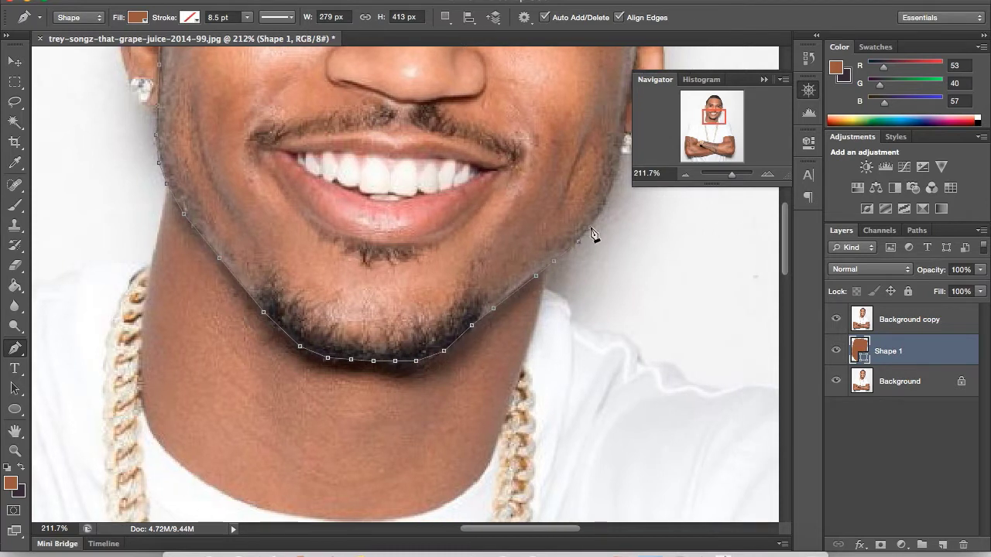
{"action": "scroll", "coordinate": [569, 184], "scroll_direction": "up", "scroll_amount": 5}
{"action": "left_click", "coordinate": [596, 362]}
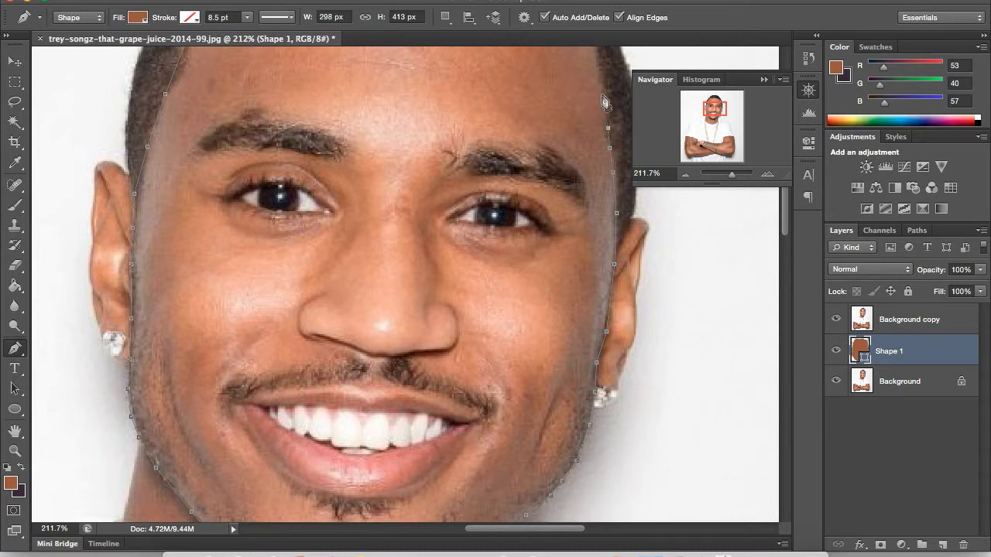
{"action": "scroll", "coordinate": [597, 89], "scroll_direction": "up", "scroll_amount": 4}
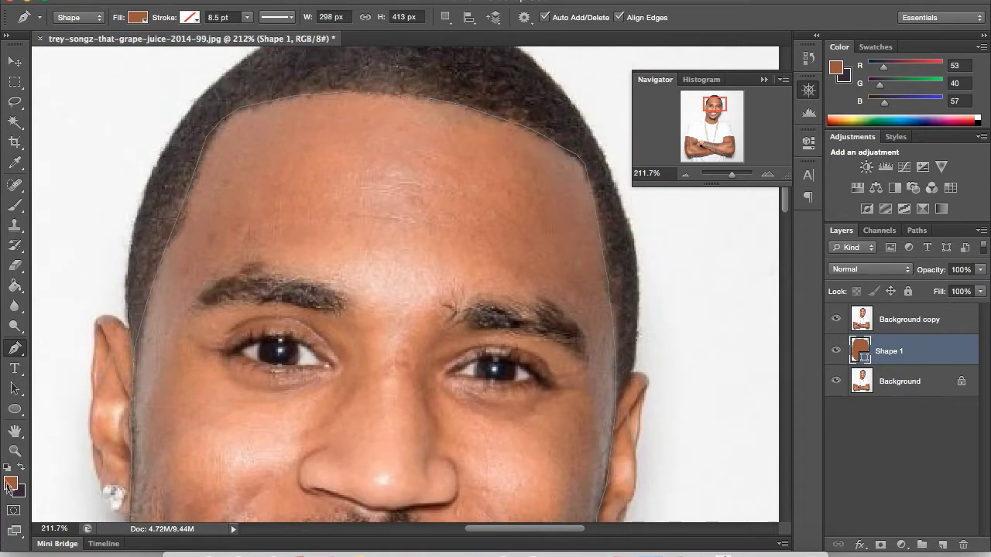
{"action": "left_click", "coordinate": [10, 484]}
{"action": "left_click", "coordinate": [929, 265]}
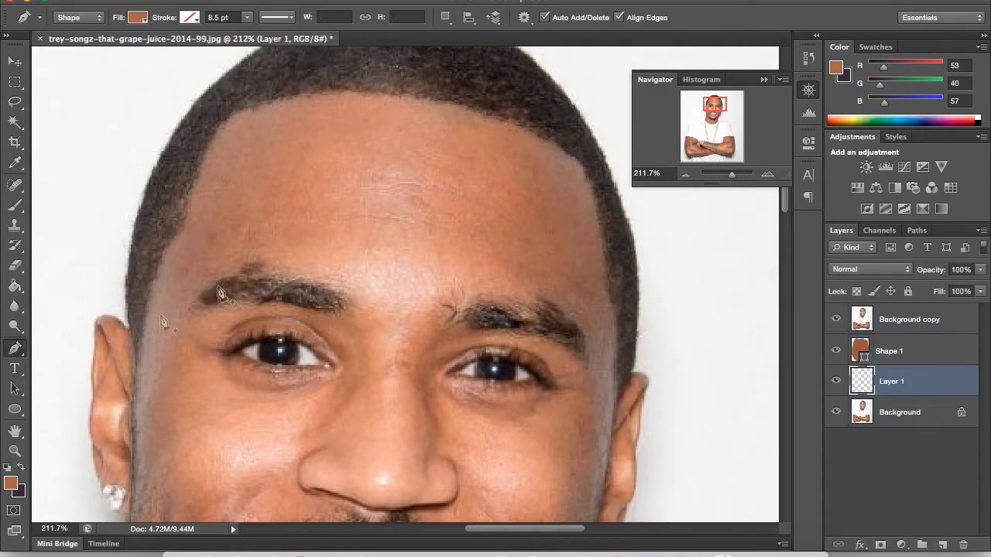
Trace the left ear as a brown shape layer, Shape 2.
{"action": "scroll", "coordinate": [219, 294], "scroll_direction": "down", "scroll_amount": 2}
{"action": "left_click", "coordinate": [151, 250]}
{"action": "left_click", "coordinate": [116, 235]}
{"action": "left_click", "coordinate": [109, 268]}
{"action": "left_click", "coordinate": [106, 288]}
{"action": "left_click", "coordinate": [107, 306]}
{"action": "left_click", "coordinate": [105, 331]}
{"action": "left_click", "coordinate": [108, 362]}
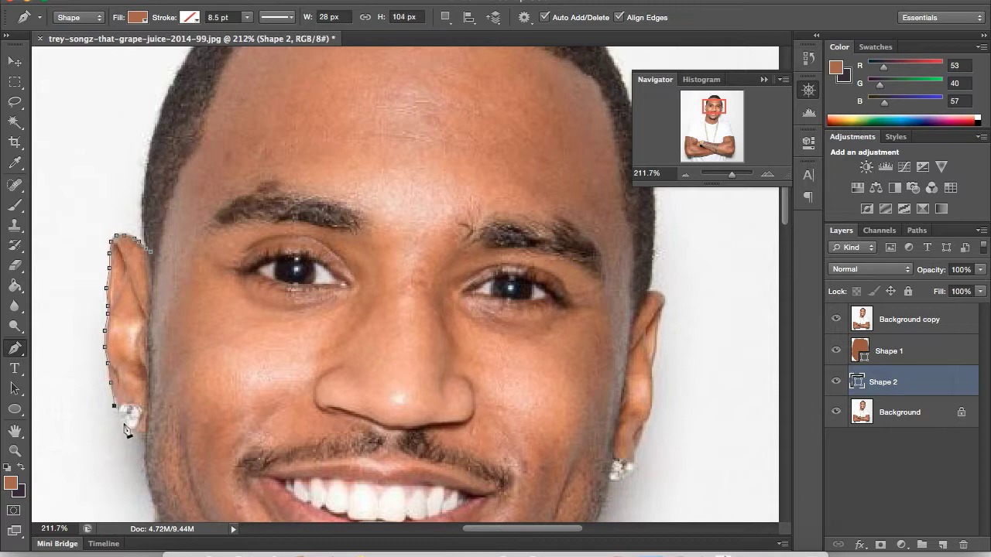
Trace the right ear's edge as a second brown shape layer, Shape 3.
{"action": "left_click", "coordinate": [836, 319]}
{"action": "left_click", "coordinate": [608, 461]}
{"action": "left_click", "coordinate": [634, 459]}
{"action": "left_click", "coordinate": [638, 439]}
{"action": "left_click", "coordinate": [647, 418]}
{"action": "left_click", "coordinate": [649, 395]}
{"action": "left_click", "coordinate": [653, 370]}
{"action": "left_click", "coordinate": [655, 353]}
{"action": "left_click", "coordinate": [662, 316]}
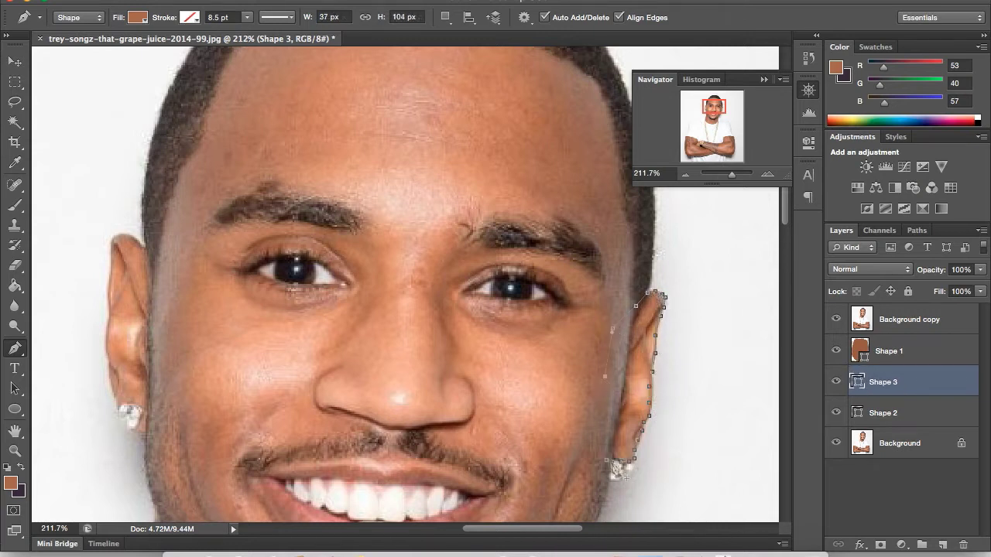
{"action": "scroll", "coordinate": [612, 464], "scroll_direction": "down", "scroll_amount": 3}
Switch to light grey and trace both earrings as Shape 4 and Shape 5.
{"action": "left_click", "coordinate": [11, 483]}
{"action": "left_click", "coordinate": [668, 372]}
{"action": "left_click", "coordinate": [929, 265]}
{"action": "left_click", "coordinate": [944, 546]}
{"action": "left_click", "coordinate": [144, 353]}
{"action": "left_click", "coordinate": [124, 343]}
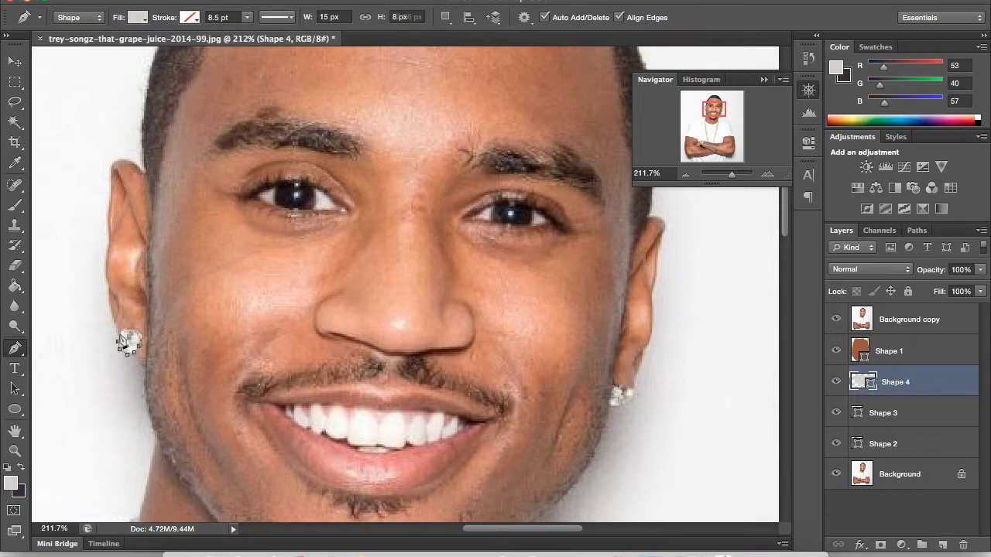
{"action": "left_click", "coordinate": [635, 394]}
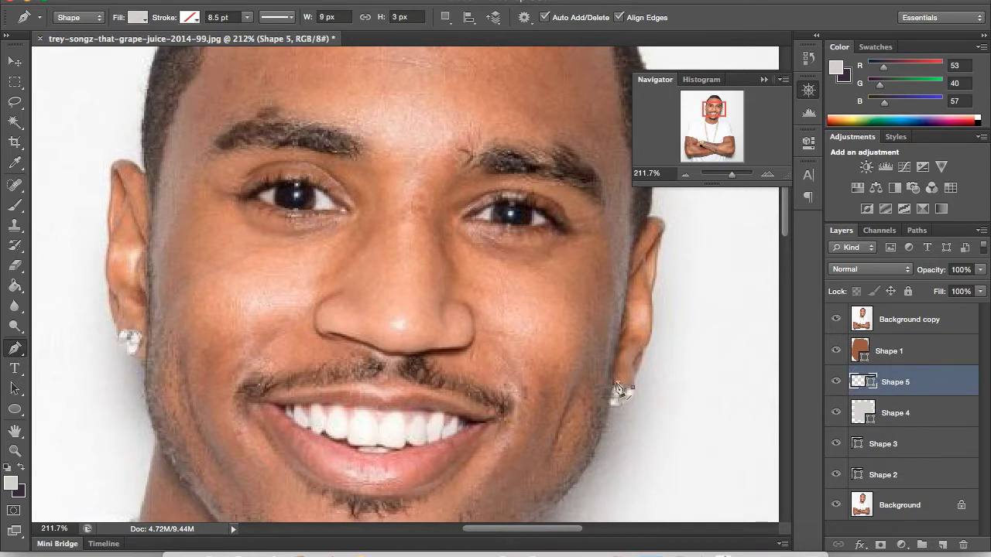
{"action": "left_click", "coordinate": [612, 404]}
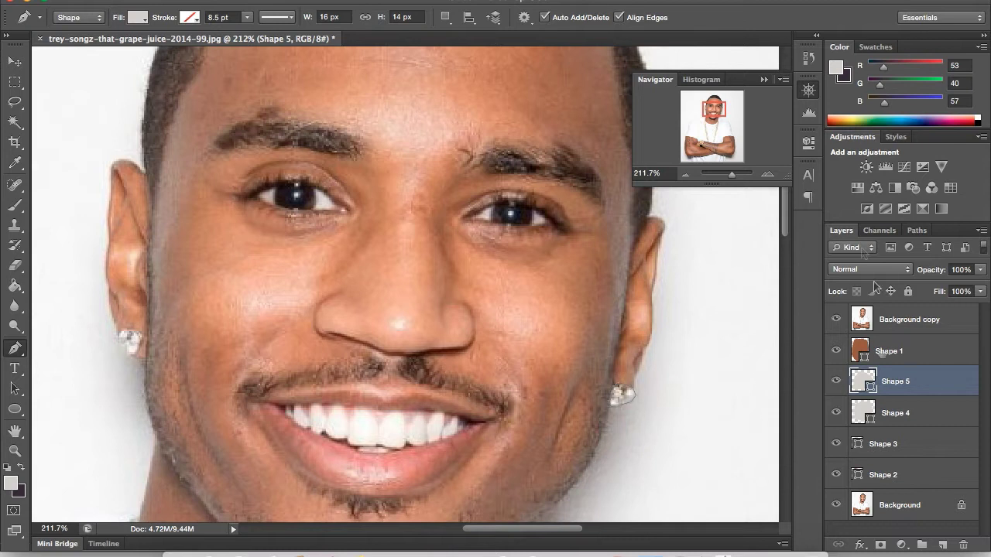
{"action": "left_click_drag", "start_coordinate": [713, 108], "coordinate": [718, 103]}
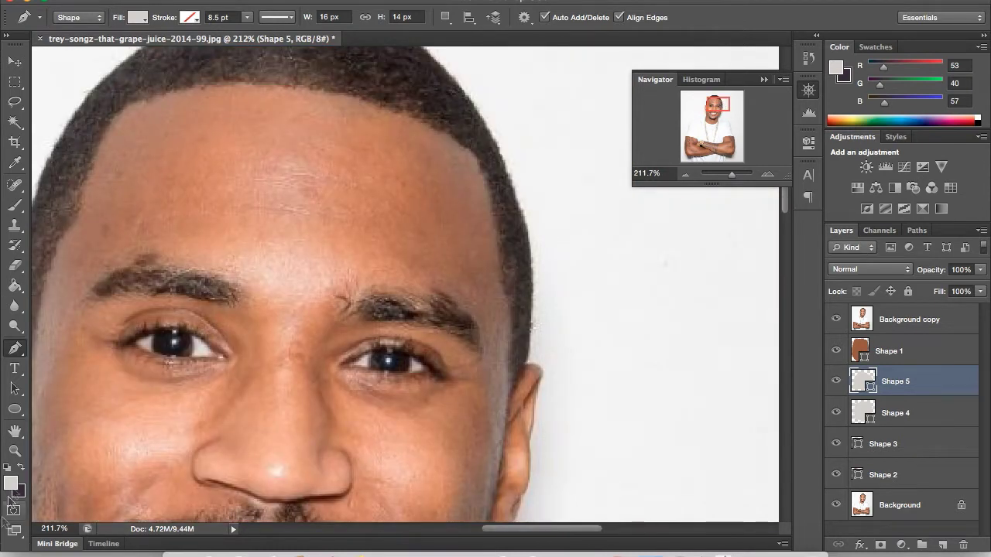
Set the foreground to near-black and start the hair shape above the left ear.
{"action": "left_click", "coordinate": [10, 485]}
{"action": "left_click", "coordinate": [932, 266]}
{"action": "left_click_drag", "start_coordinate": [560, 340], "coordinate": [656, 438]}
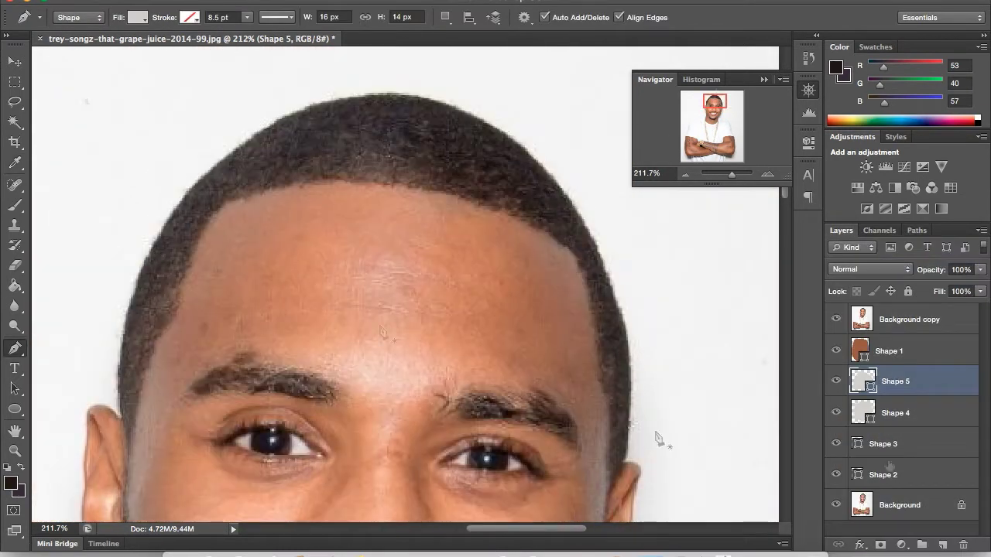
{"action": "left_click", "coordinate": [898, 504]}
{"action": "left_click", "coordinate": [138, 487]}
{"action": "left_click", "coordinate": [122, 412]}
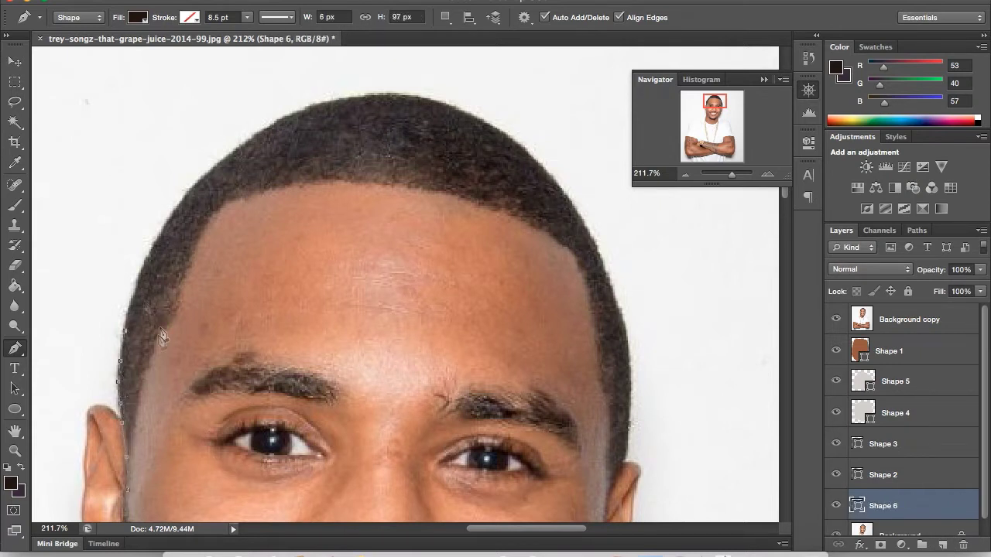
Trace the hair outline up the left side and across the top of the head.
{"action": "left_click", "coordinate": [145, 258]}
{"action": "left_click", "coordinate": [218, 162]}
{"action": "left_click", "coordinate": [289, 115]}
{"action": "left_click", "coordinate": [306, 105]}
{"action": "left_click", "coordinate": [336, 98]}
{"action": "left_click", "coordinate": [357, 95]}
{"action": "left_click", "coordinate": [405, 93]}
{"action": "left_click", "coordinate": [436, 99]}
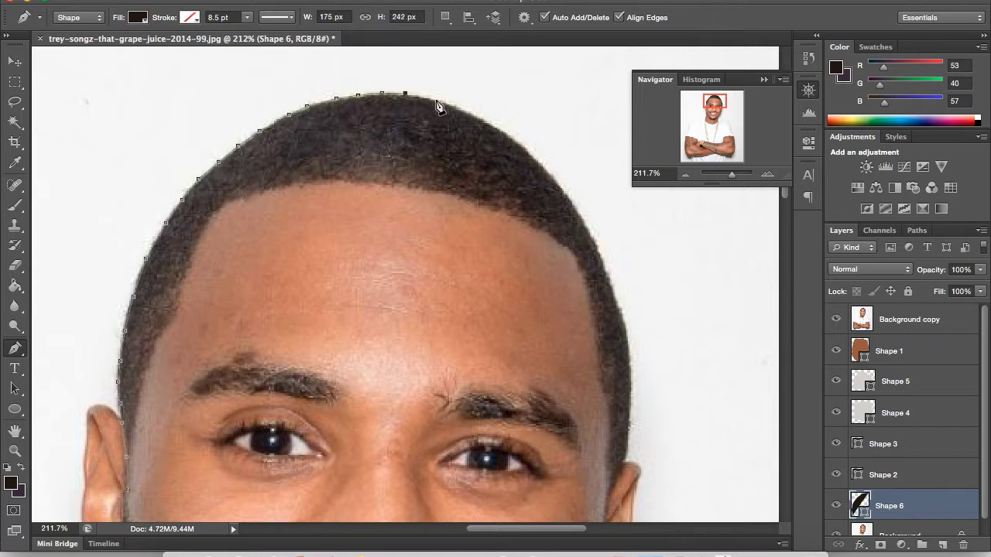
Finish Shape 6 down the hair's right side with a curved anchor to the lower right of the head.
{"action": "scroll", "coordinate": [449, 116], "scroll_direction": "right", "scroll_amount": 2}
{"action": "left_click", "coordinate": [445, 120]}
{"action": "left_click", "coordinate": [473, 135]}
{"action": "left_click", "coordinate": [495, 157]}
{"action": "left_click", "coordinate": [512, 175]}
{"action": "left_click", "coordinate": [538, 207]}
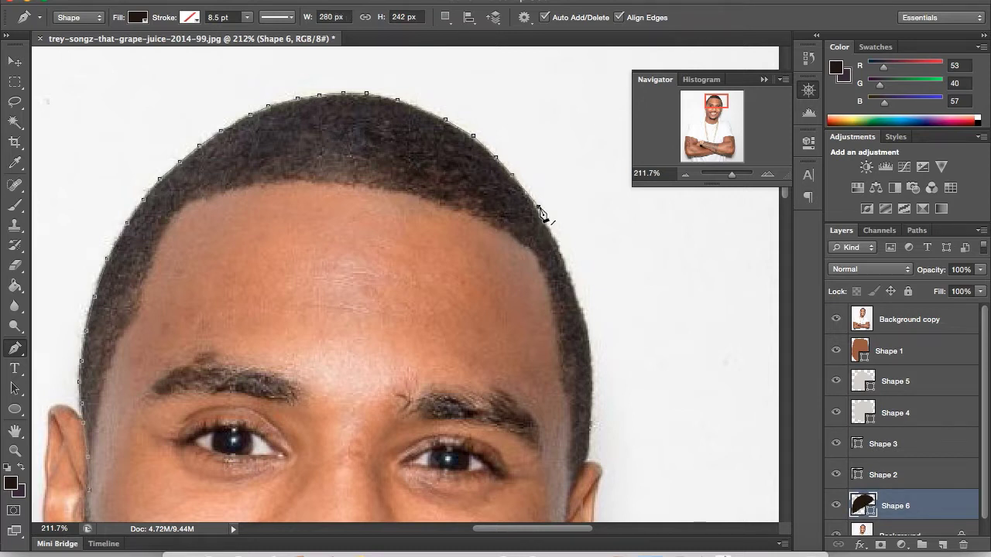
{"action": "right_click", "coordinate": [542, 215]}
{"action": "key", "text": "Escape"}
{"action": "left_click_drag", "start_coordinate": [546, 222], "coordinate": [559, 256]}
{"action": "left_click", "coordinate": [581, 312]}
{"action": "left_click", "coordinate": [572, 502]}
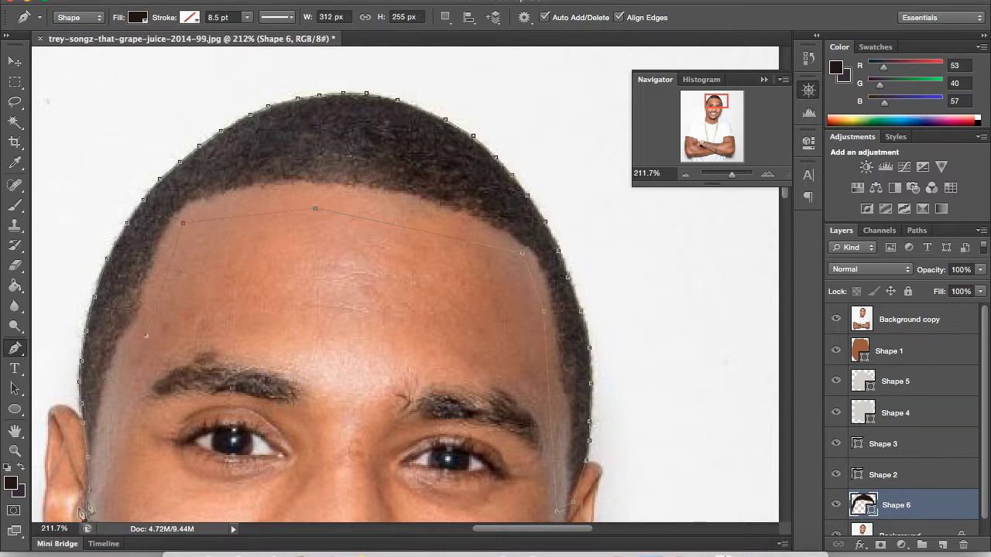
Hide the Background copy layer and zoom out to about 142%.
{"action": "left_click", "coordinate": [921, 319]}
{"action": "left_click", "coordinate": [835, 319]}
{"action": "left_click_drag", "start_coordinate": [731, 174], "coordinate": [734, 175]}
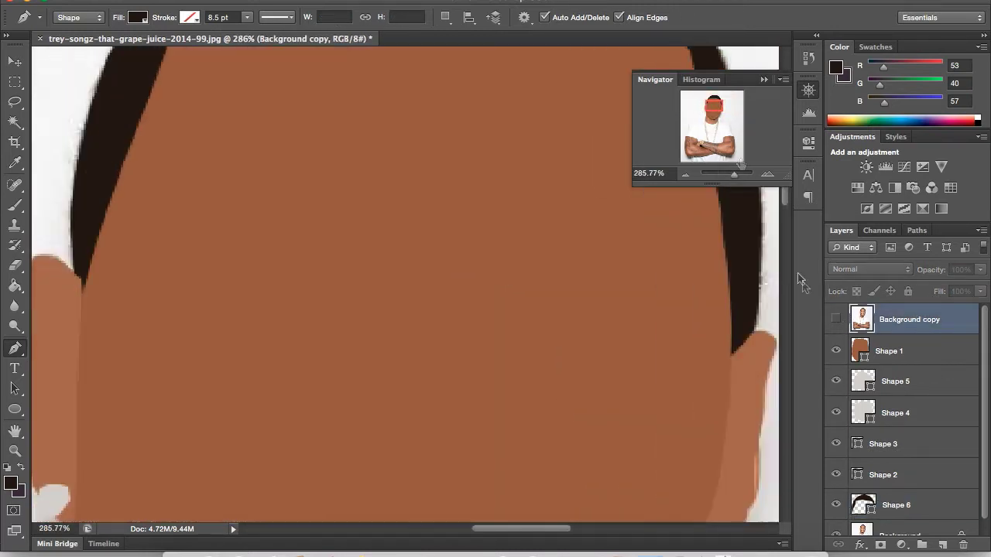
Show the photo copy again and outline the left eye's white along the lower lid as Shape 7.
{"action": "left_click", "coordinate": [835, 319]}
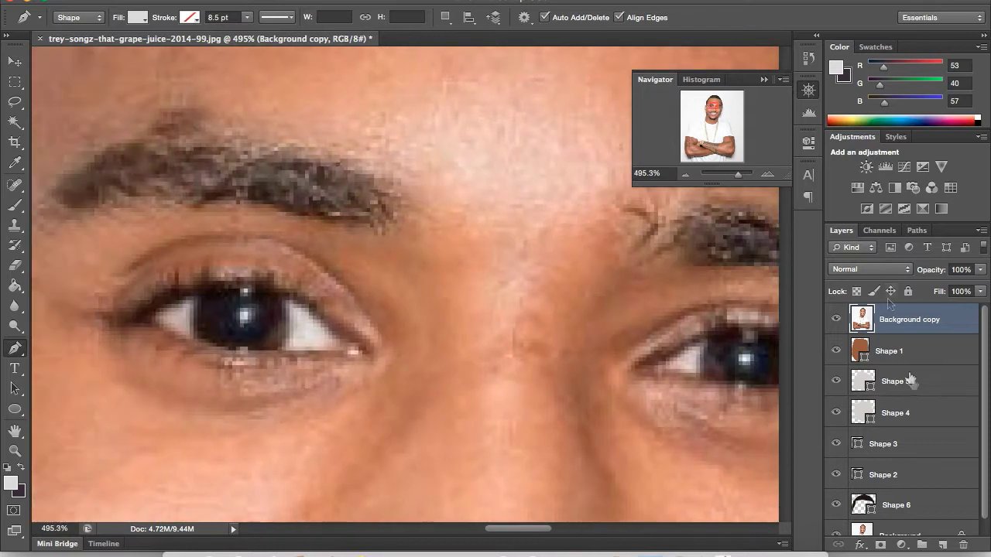
{"action": "left_click", "coordinate": [898, 352]}
{"action": "left_click", "coordinate": [351, 352]}
{"action": "left_click", "coordinate": [320, 351]}
{"action": "left_click", "coordinate": [289, 350]}
{"action": "left_click", "coordinate": [252, 351]}
{"action": "left_click", "coordinate": [232, 347]}
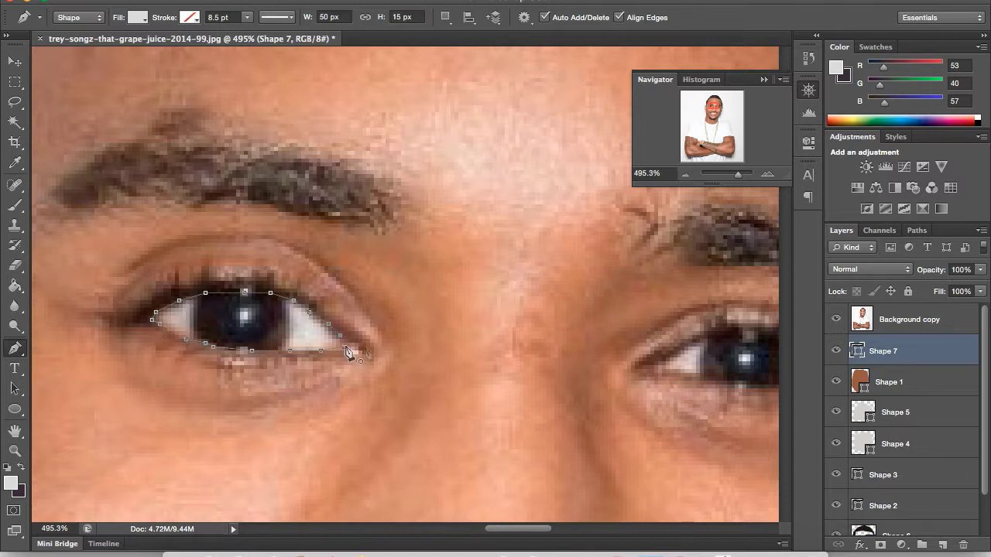
Outline the right eye's white from outer to inner corner and close it as Shape 8.
{"action": "scroll", "coordinate": [350, 352], "scroll_direction": "right", "scroll_amount": 5}
{"action": "left_click", "coordinate": [659, 380]}
{"action": "left_click", "coordinate": [645, 369]}
{"action": "left_click", "coordinate": [618, 355]}
{"action": "left_click", "coordinate": [579, 339]}
{"action": "left_click", "coordinate": [558, 335]}
{"action": "left_click", "coordinate": [518, 336]}
{"action": "left_click", "coordinate": [494, 351]}
{"action": "left_click", "coordinate": [468, 364]}
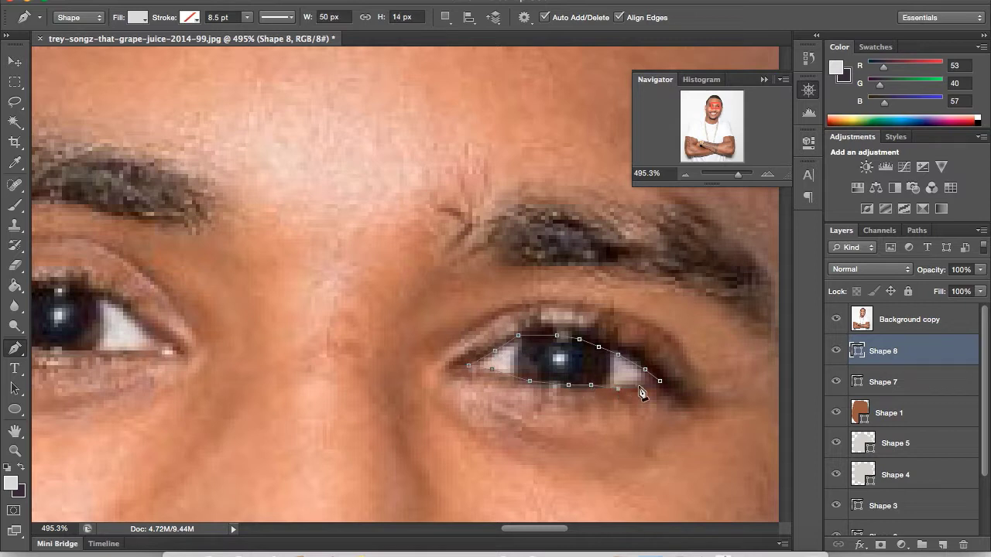
{"action": "left_click", "coordinate": [659, 380]}
Eyedropper a dark iris colour from the photo as the foreground colour.
{"action": "left_click", "coordinate": [11, 483]}
{"action": "left_click", "coordinate": [566, 252]}
{"action": "left_click", "coordinate": [929, 266]}
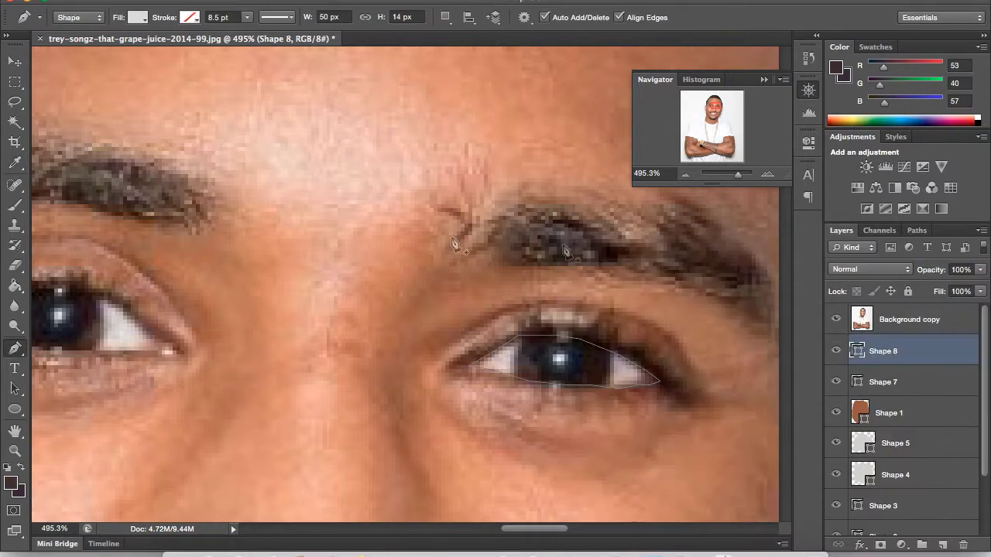
Finish the eye-white shape and trace a dark iris shape in the right eye.
{"action": "key", "text": "Return"}
{"action": "left_click", "coordinate": [609, 374]}
{"action": "left_click", "coordinate": [586, 384]}
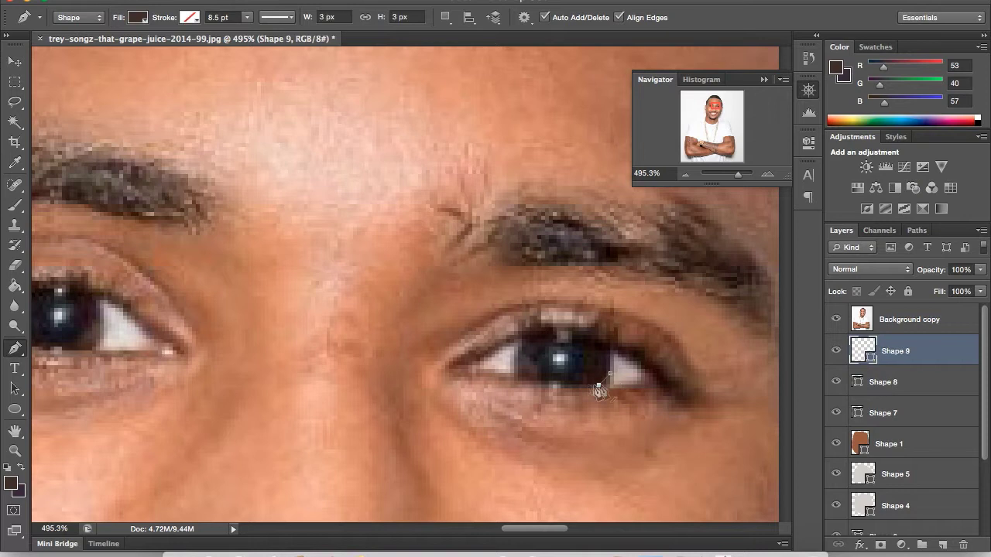
{"action": "left_click", "coordinate": [542, 385]}
{"action": "left_click", "coordinate": [515, 376]}
{"action": "left_click", "coordinate": [518, 339]}
{"action": "left_click", "coordinate": [533, 336]}
{"action": "left_click", "coordinate": [579, 336]}
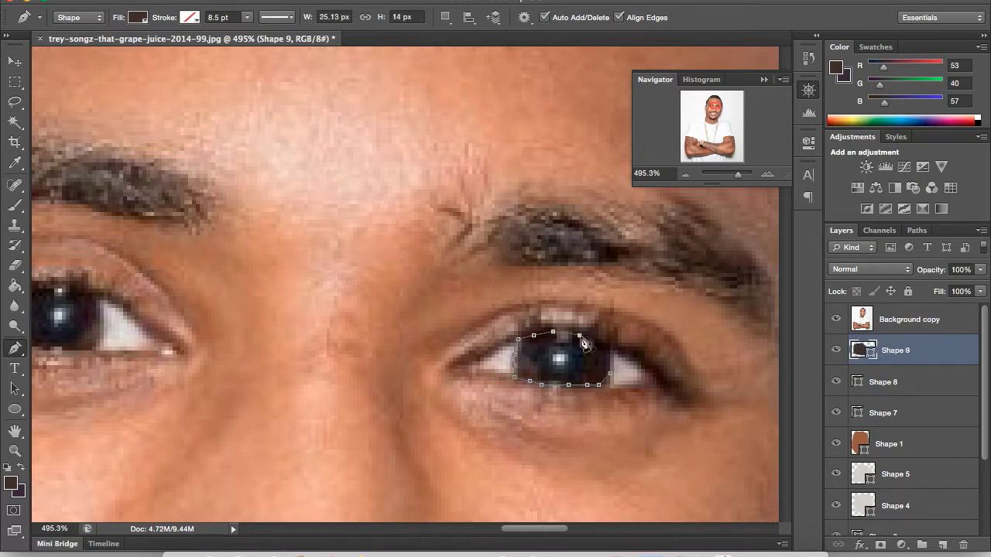
{"action": "left_click", "coordinate": [609, 373]}
{"action": "key", "text": "Return"}
Trace the left eye's iris as its own shape.
{"action": "left_click", "coordinate": [95, 341]}
{"action": "left_click", "coordinate": [55, 347]}
{"action": "scroll", "coordinate": [120, 372], "scroll_direction": "left", "scroll_amount": 3}
{"action": "left_click", "coordinate": [71, 341]}
{"action": "left_click", "coordinate": [68, 318]}
{"action": "left_click", "coordinate": [71, 301]}
{"action": "left_click", "coordinate": [101, 289]}
{"action": "left_click", "coordinate": [121, 290]}
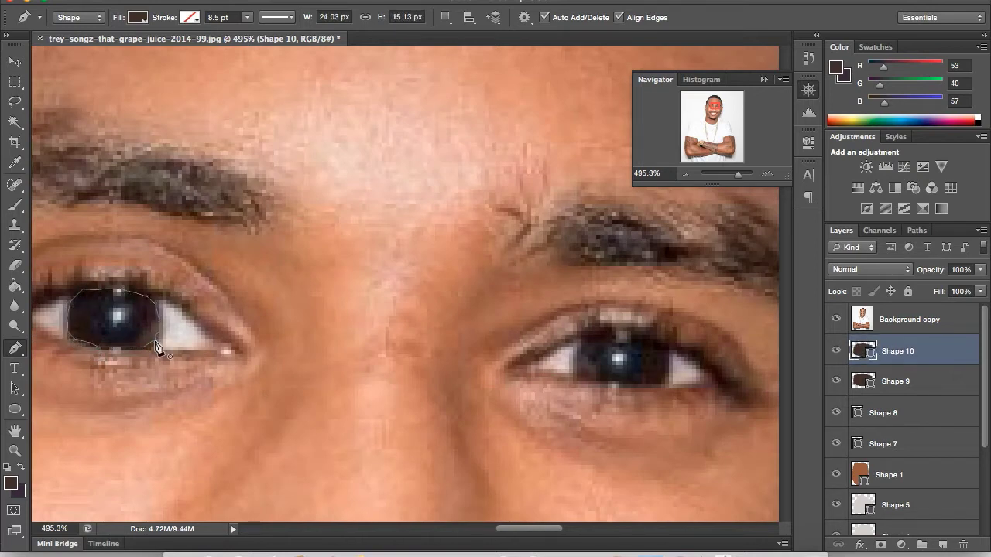
{"action": "left_click", "coordinate": [155, 347]}
Add a darker shape along the lower and top edges of the left iris.
{"action": "left_click", "coordinate": [159, 320]}
{"action": "left_click", "coordinate": [151, 351]}
{"action": "left_click", "coordinate": [116, 350]}
{"action": "left_click", "coordinate": [82, 342]}
{"action": "left_click", "coordinate": [68, 321]}
{"action": "left_click", "coordinate": [92, 309]}
{"action": "left_click", "coordinate": [125, 317]}
{"action": "left_click", "coordinate": [158, 320]}
Reset colours to black and draw black pupils in both irises, discarding a stray layer.
{"action": "left_click", "coordinate": [7, 467]}
{"action": "left_click", "coordinate": [129, 339]}
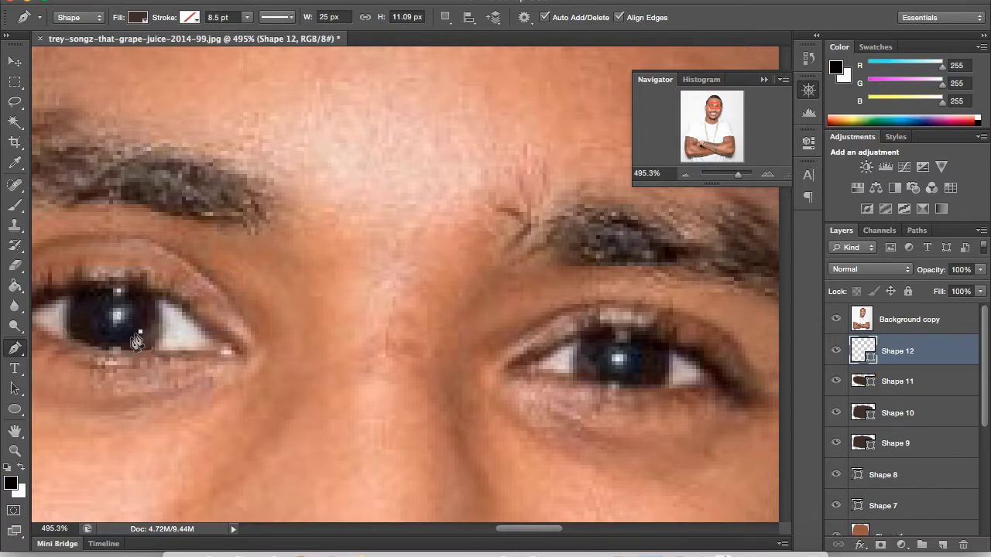
{"action": "left_click_drag", "start_coordinate": [928, 352], "coordinate": [960, 542]}
{"action": "left_click", "coordinate": [133, 335]}
{"action": "left_click", "coordinate": [114, 335]}
{"action": "left_click", "coordinate": [101, 312]}
{"action": "left_click", "coordinate": [133, 313]}
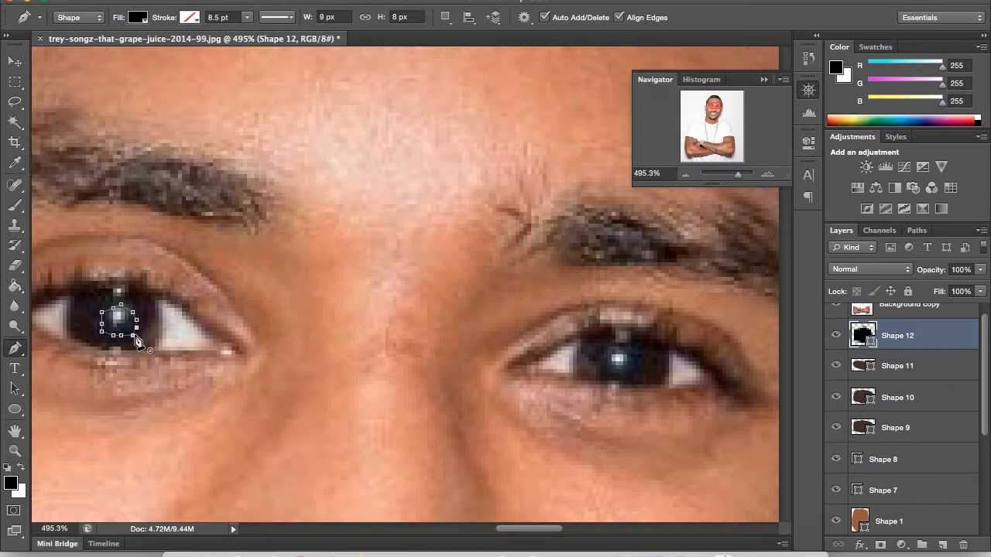
{"action": "left_click", "coordinate": [616, 373]}
{"action": "left_click", "coordinate": [626, 374]}
{"action": "left_click", "coordinate": [613, 358]}
Switch to white and draw small highlights in the left and right eyes.
{"action": "key", "text": "x"}
{"action": "left_click", "coordinate": [110, 316]}
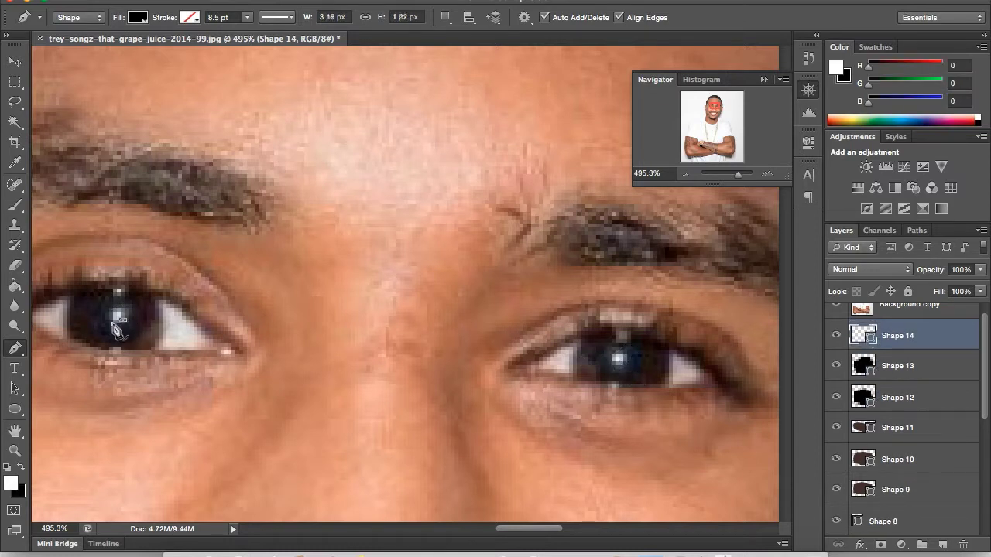
{"action": "left_click", "coordinate": [125, 317]}
{"action": "left_click", "coordinate": [627, 364]}
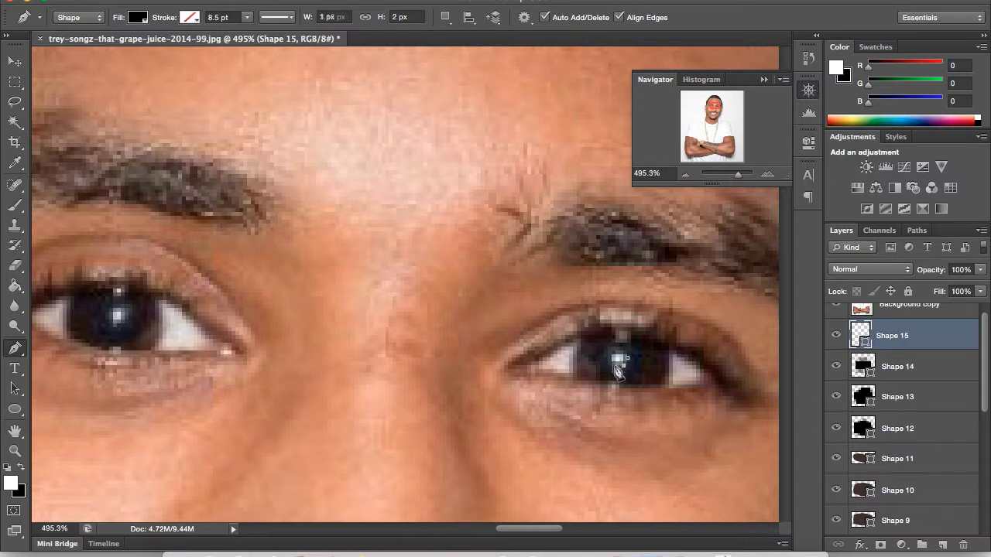
Give one highlight layer a Color Overlay layer style with a chosen colour.
{"action": "double_click", "coordinate": [913, 350]}
{"action": "left_click", "coordinate": [808, 224]}
{"action": "left_click_drag", "start_coordinate": [784, 279], "coordinate": [784, 408]}
{"action": "key", "text": "Return"}
{"action": "key", "text": "Return"}
Apply a white Color Overlay to the other eye highlight layer.
{"action": "double_click", "coordinate": [914, 336]}
{"action": "left_click", "coordinate": [546, 355]}
{"action": "left_click", "coordinate": [808, 224]}
{"action": "key", "text": "Return"}
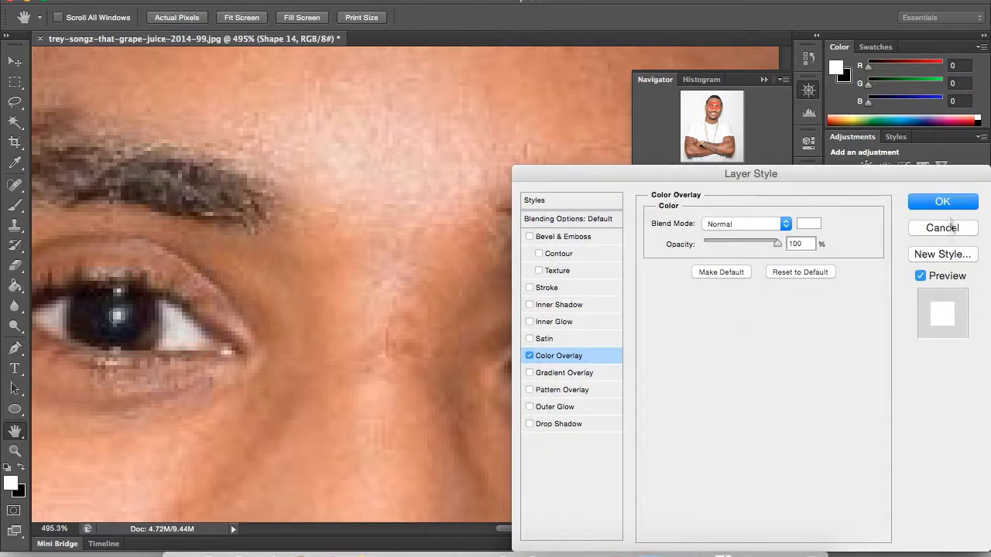
{"action": "key", "text": "Return"}
Hide the reference photo to preview the flat eyes, then show it again and zoom in.
{"action": "left_click", "coordinate": [909, 319]}
{"action": "left_click", "coordinate": [836, 319]}
{"action": "left_click", "coordinate": [836, 319]}
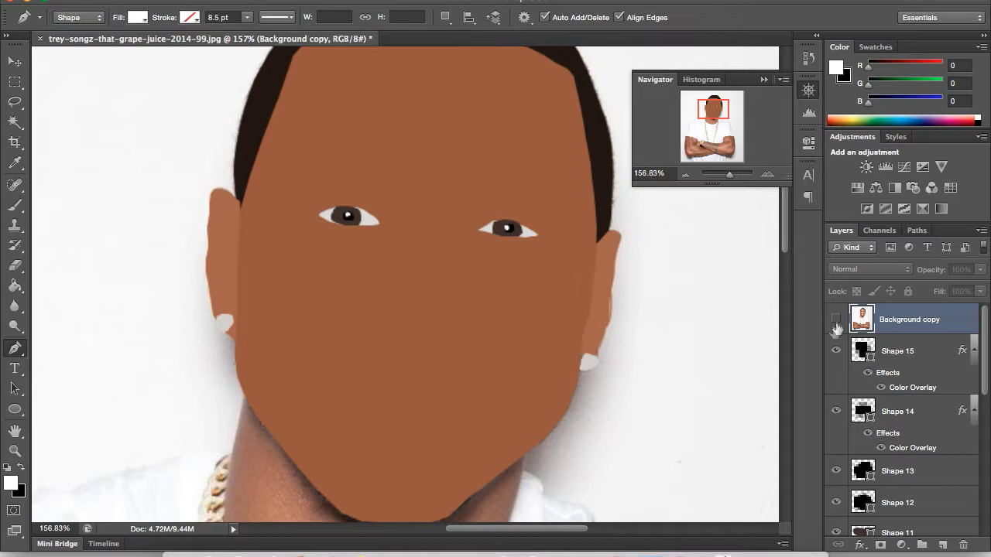
{"action": "left_click", "coordinate": [836, 319]}
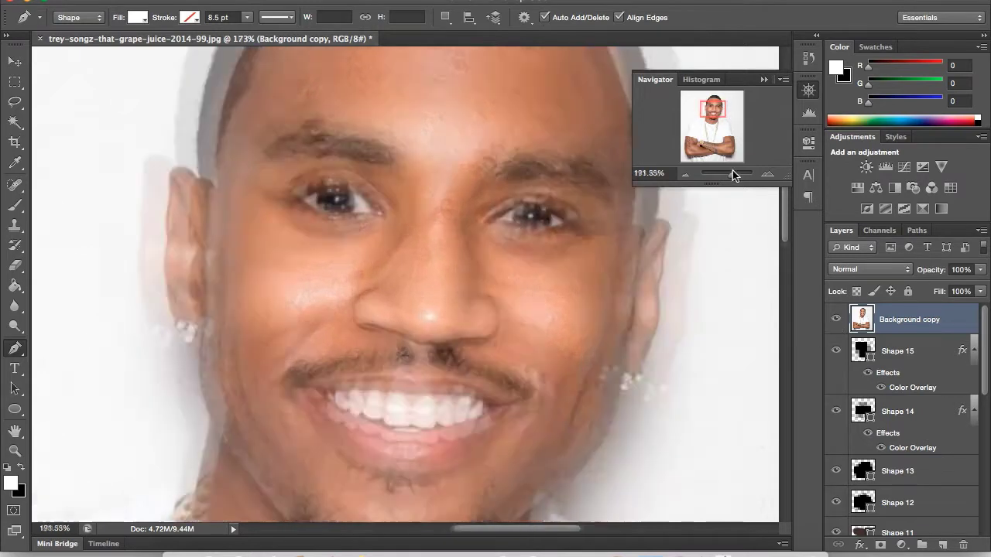
{"action": "left_click_drag", "start_coordinate": [731, 174], "coordinate": [737, 174]}
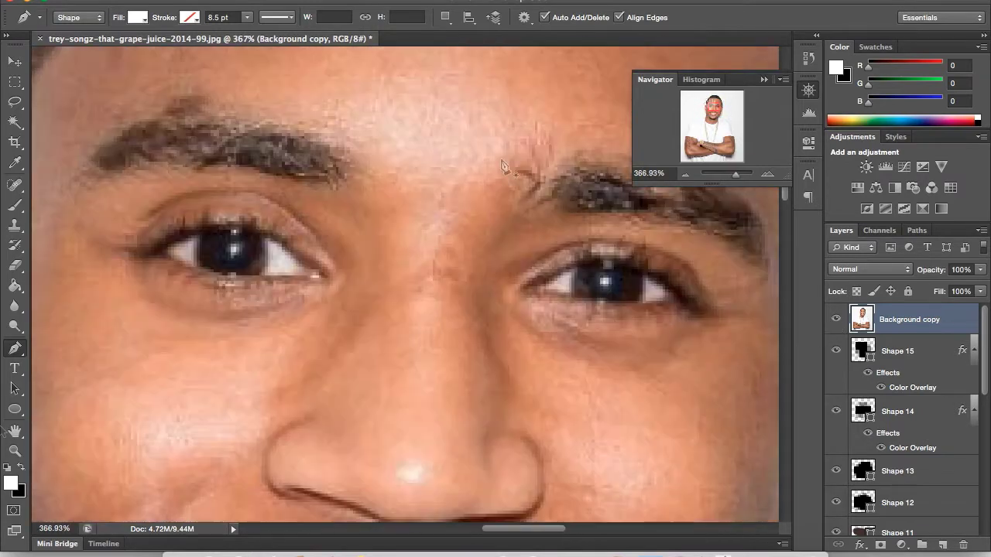
Reset colours to black and trace the left eye's upper lash on a new layer below the photo.
{"action": "key", "text": "x"}
{"action": "left_click", "coordinate": [942, 545]}
{"action": "key", "text": "ctrl+bracketleft"}
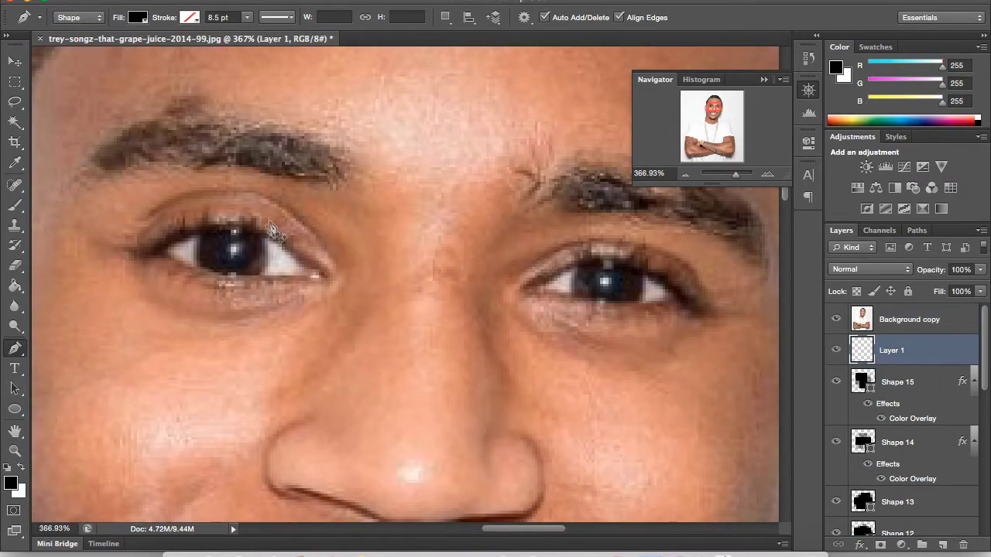
{"action": "left_click", "coordinate": [279, 243]}
{"action": "left_click", "coordinate": [252, 233]}
{"action": "left_click", "coordinate": [217, 233]}
{"action": "left_click", "coordinate": [205, 235]}
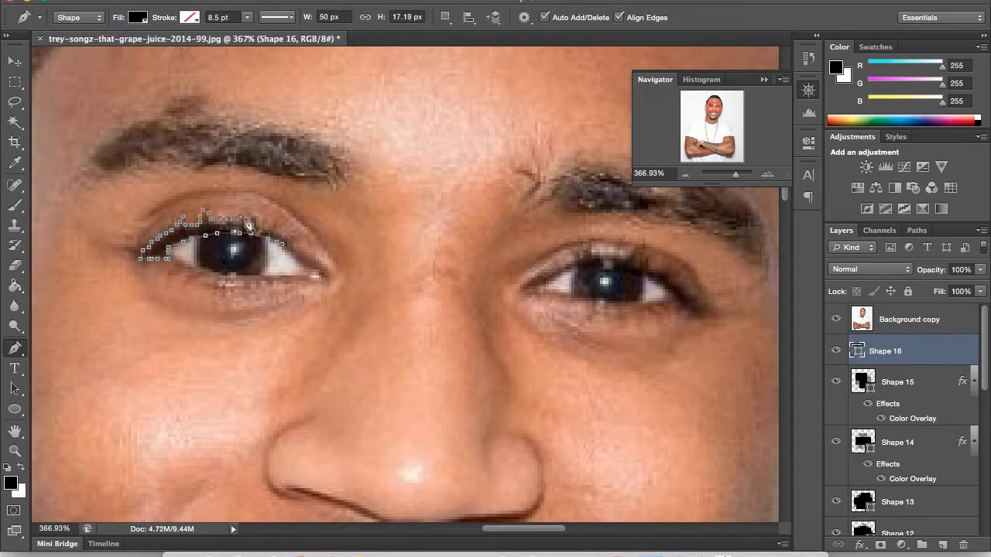
{"action": "left_click", "coordinate": [282, 243]}
Trace the right eye's black upper lash and hide the photo to check both lashes.
{"action": "left_click", "coordinate": [579, 265]}
{"action": "left_click", "coordinate": [614, 270]}
{"action": "left_click", "coordinate": [646, 276]}
{"action": "left_click", "coordinate": [668, 292]}
{"action": "left_click", "coordinate": [682, 310]}
{"action": "left_click", "coordinate": [694, 302]}
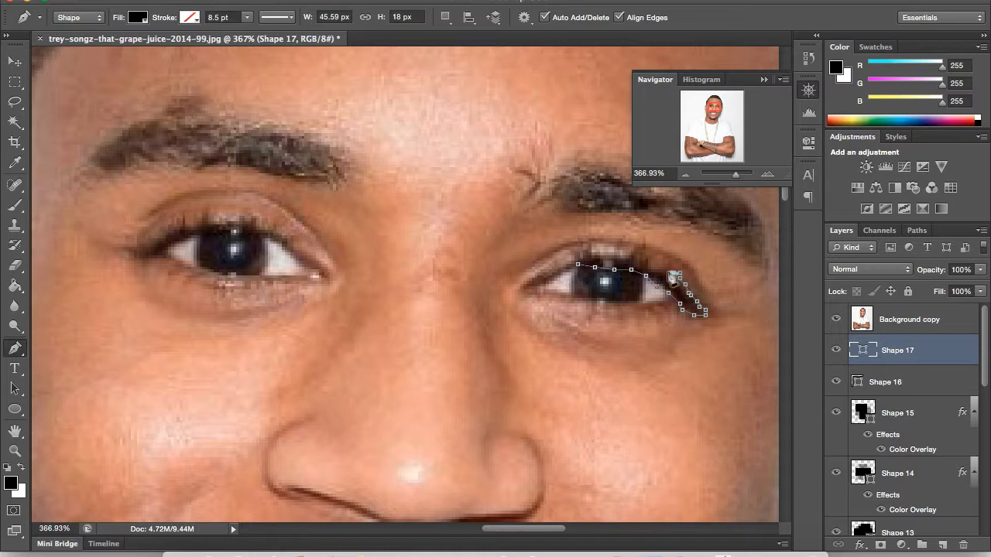
{"action": "left_click", "coordinate": [640, 247]}
{"action": "left_click", "coordinate": [580, 261]}
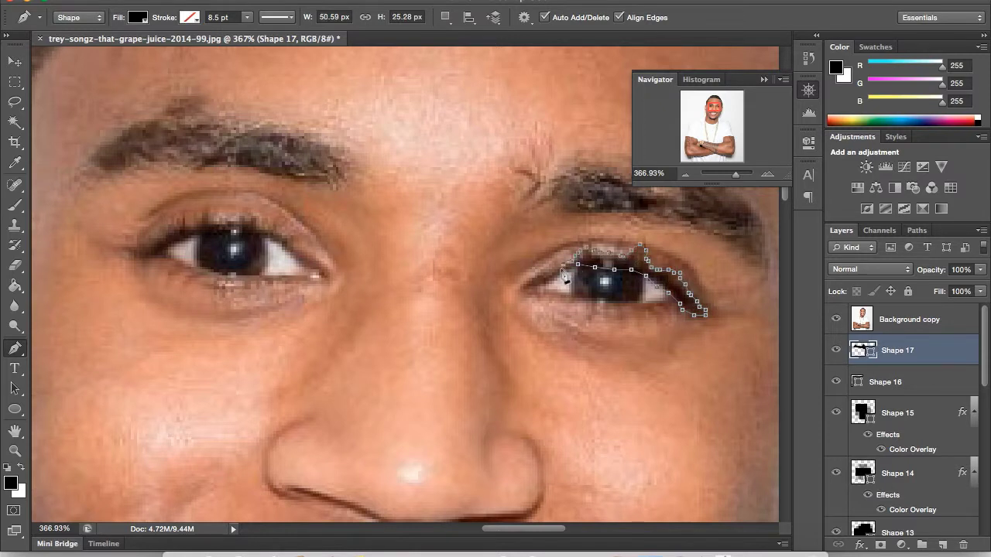
{"action": "left_click", "coordinate": [890, 319]}
{"action": "left_click", "coordinate": [836, 319]}
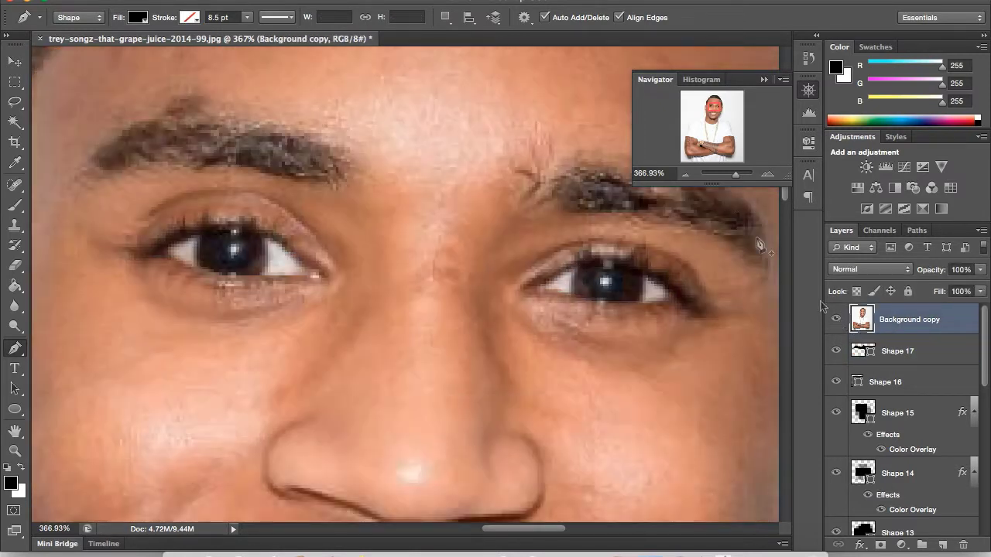
{"action": "left_click", "coordinate": [942, 545]}
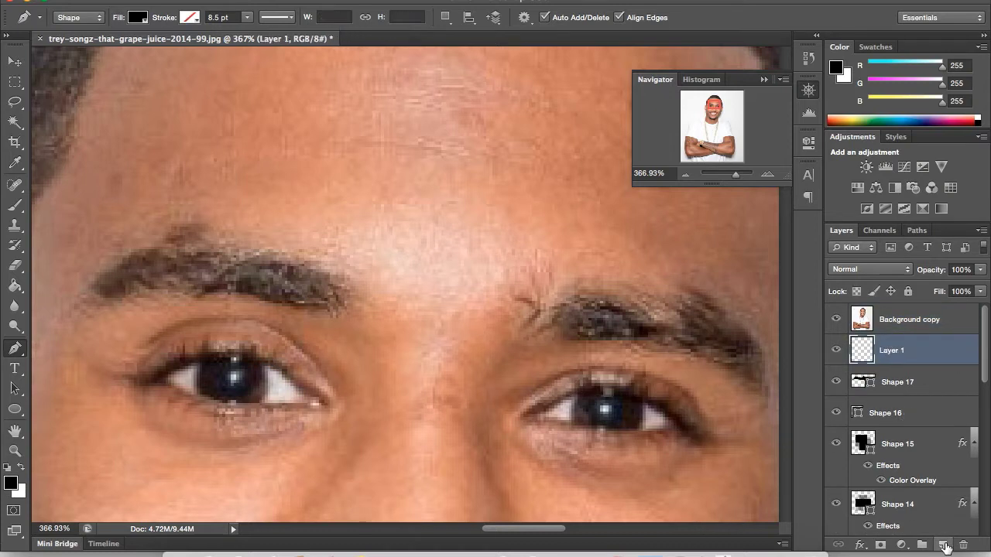
Trace the left eyebrow as a black shape and delete a stray anchor point.
{"action": "mouse_move", "coordinate": [345, 288]}
{"action": "left_mouse_down"}
{"action": "mouse_move", "coordinate": [332, 317]}
{"action": "mouse_move", "coordinate": [167, 254]}
{"action": "left_mouse_up"}
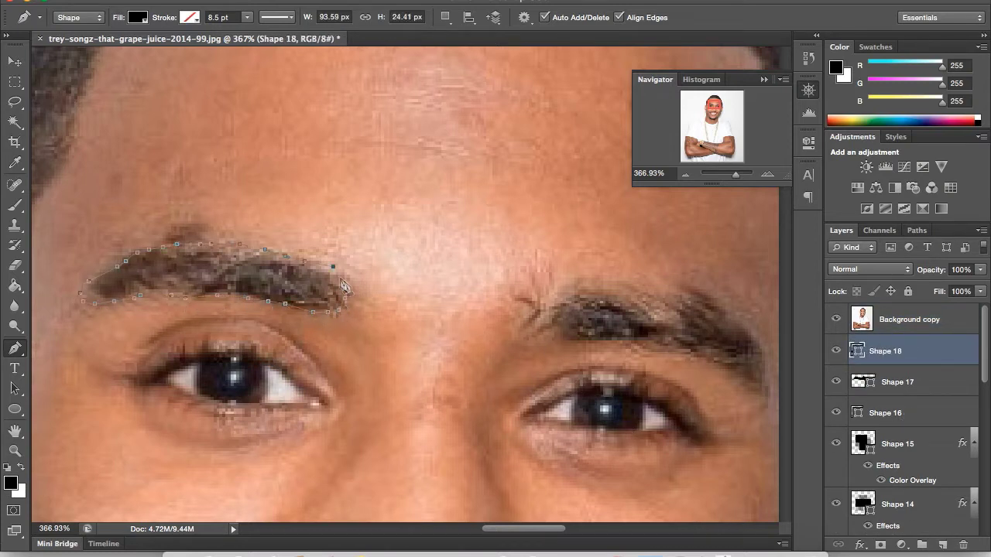
{"action": "left_click_drag", "start_coordinate": [593, 293], "coordinate": [611, 292]}
{"action": "right_click", "coordinate": [613, 300]}
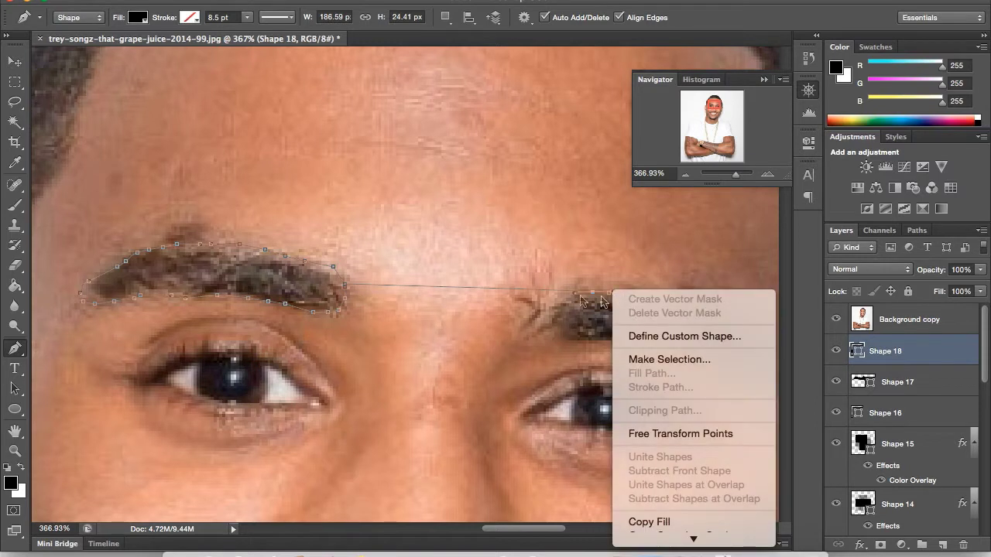
{"action": "right_click", "coordinate": [598, 294]}
{"action": "right_click", "coordinate": [627, 300]}
{"action": "left_click", "coordinate": [627, 294]}
Trace the right eyebrow and add small shapes patching the eyebrow gaps.
{"action": "mouse_move", "coordinate": [588, 302]}
{"action": "left_mouse_down"}
{"action": "mouse_move", "coordinate": [737, 387]}
{"action": "mouse_move", "coordinate": [765, 391]}
{"action": "mouse_move", "coordinate": [726, 318]}
{"action": "mouse_move", "coordinate": [585, 295]}
{"action": "mouse_move", "coordinate": [547, 309]}
{"action": "left_mouse_up"}
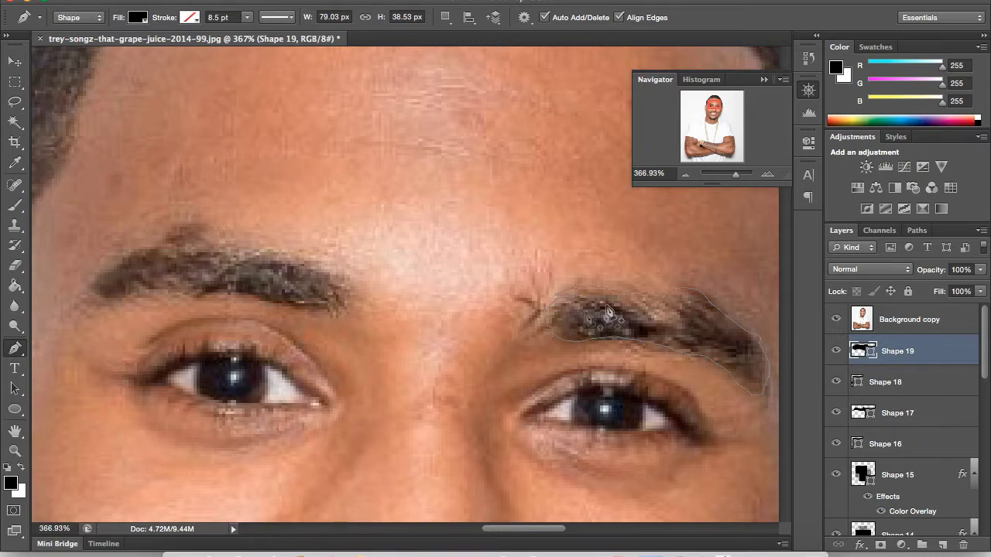
{"action": "left_click_drag", "start_coordinate": [587, 302], "coordinate": [608, 317]}
{"action": "mouse_move", "coordinate": [197, 231]}
{"action": "left_mouse_down"}
{"action": "mouse_move", "coordinate": [174, 236]}
{"action": "mouse_move", "coordinate": [199, 243]}
{"action": "left_mouse_up"}
Fit the image and toggle the reference photo to compare it with the flat portrait.
{"action": "key", "text": "ctrl+0"}
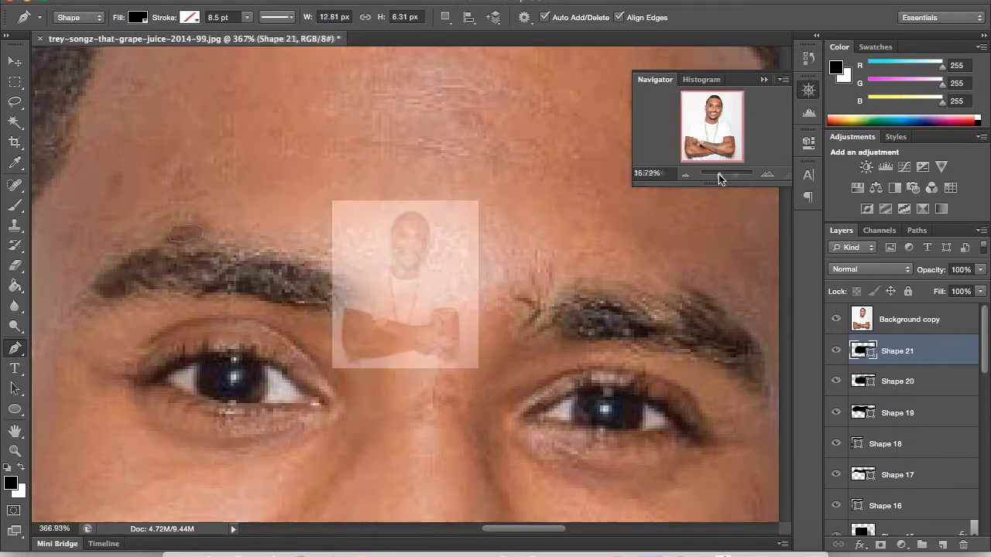
{"action": "left_click", "coordinate": [836, 319]}
{"action": "left_click", "coordinate": [910, 319]}
{"action": "left_click_drag", "start_coordinate": [728, 101], "coordinate": [728, 96]}
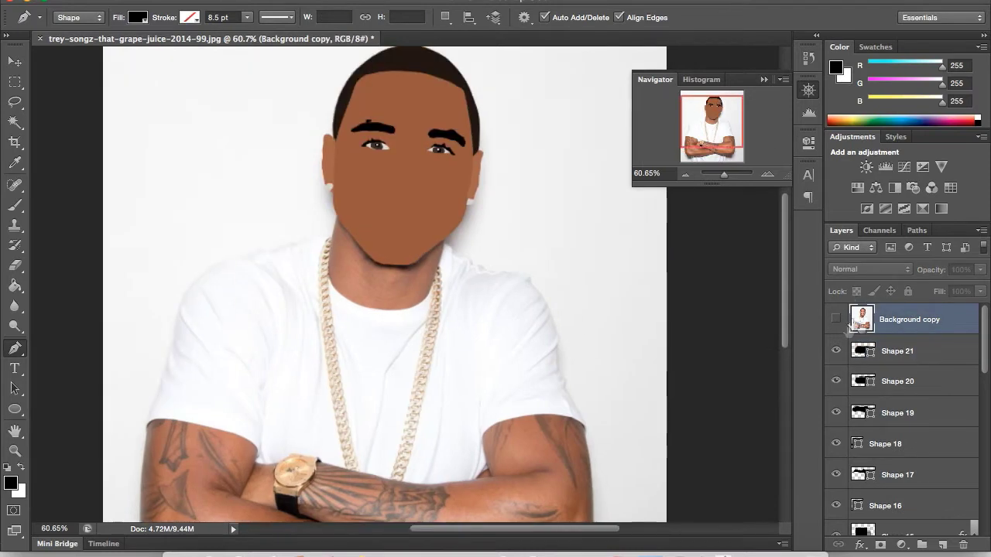
{"action": "left_click", "coordinate": [837, 319]}
{"action": "left_click", "coordinate": [837, 319]}
{"action": "left_click", "coordinate": [890, 351]}
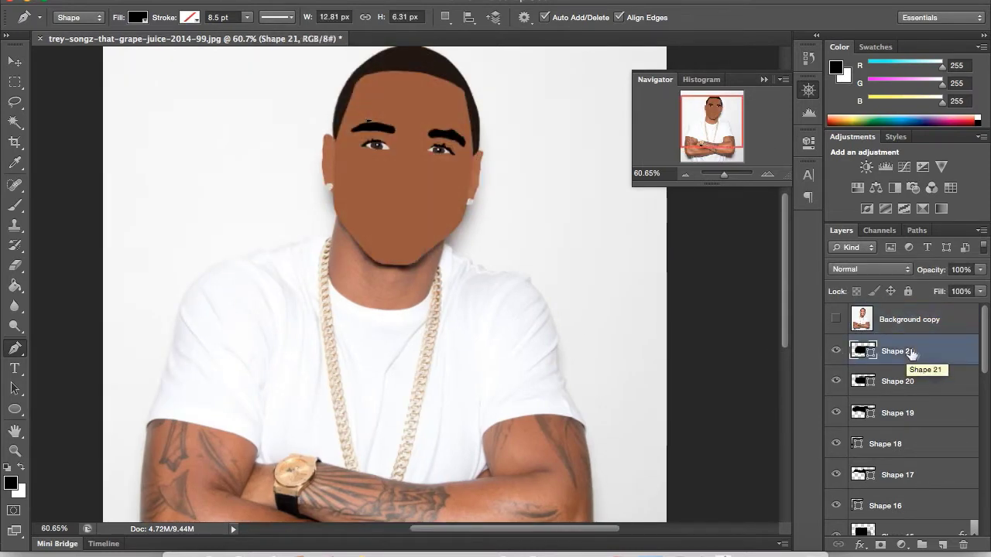
{"action": "left_click", "coordinate": [886, 330]}
{"action": "left_click", "coordinate": [836, 319]}
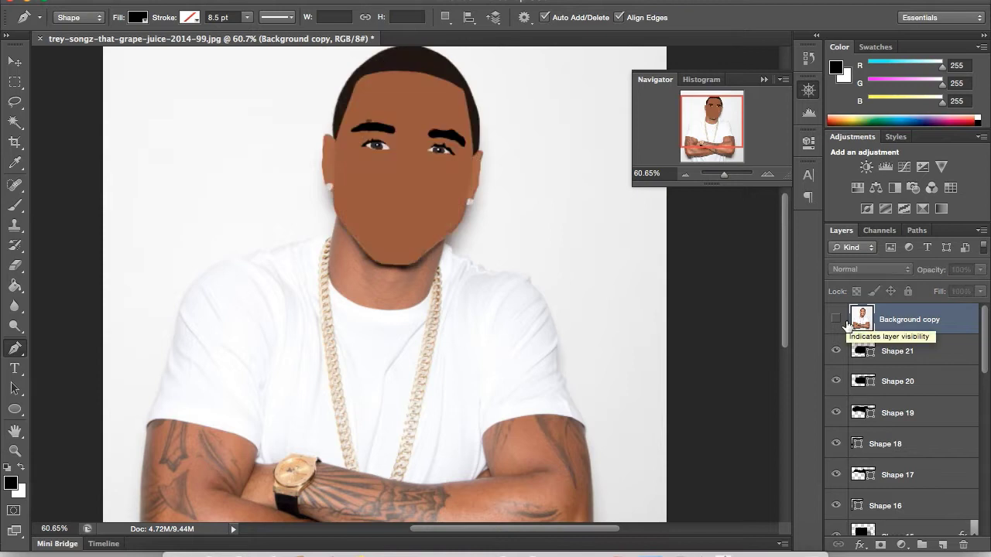
{"action": "left_click", "coordinate": [836, 319]}
{"action": "left_click", "coordinate": [839, 322]}
{"action": "left_click", "coordinate": [839, 322]}
{"action": "left_click", "coordinate": [839, 322]}
{"action": "left_click", "coordinate": [836, 319]}
Zoom in on the mouth and set white as the fill colour.
{"action": "scroll", "coordinate": [412, 171], "scroll_direction": "up", "scroll_amount": 3}
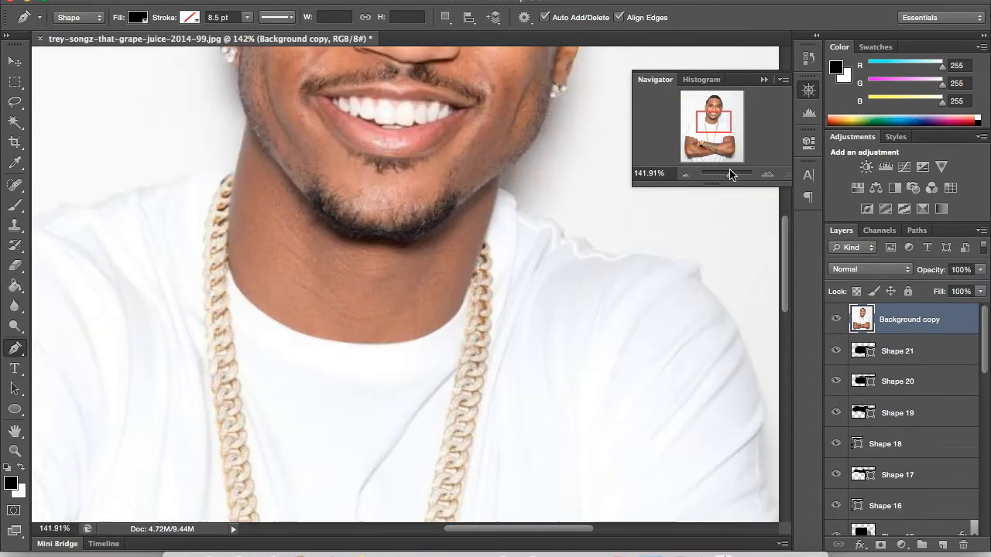
{"action": "scroll", "coordinate": [412, 171], "scroll_direction": "up", "scroll_amount": 2}
{"action": "scroll", "coordinate": [411, 171], "scroll_direction": "up", "scroll_amount": 2}
{"action": "left_click", "coordinate": [20, 467]}
{"action": "left_click", "coordinate": [11, 483]}
{"action": "left_click", "coordinate": [929, 266]}
Trace the top edge of the upper teeth as a white shape on a new layer.
{"action": "left_click", "coordinate": [944, 545], "text": "ctrl"}
{"action": "left_click", "coordinate": [467, 319]}
{"action": "left_click", "coordinate": [452, 310]}
{"action": "left_click", "coordinate": [416, 303]}
{"action": "left_click", "coordinate": [380, 302]}
{"action": "left_click", "coordinate": [333, 300]}
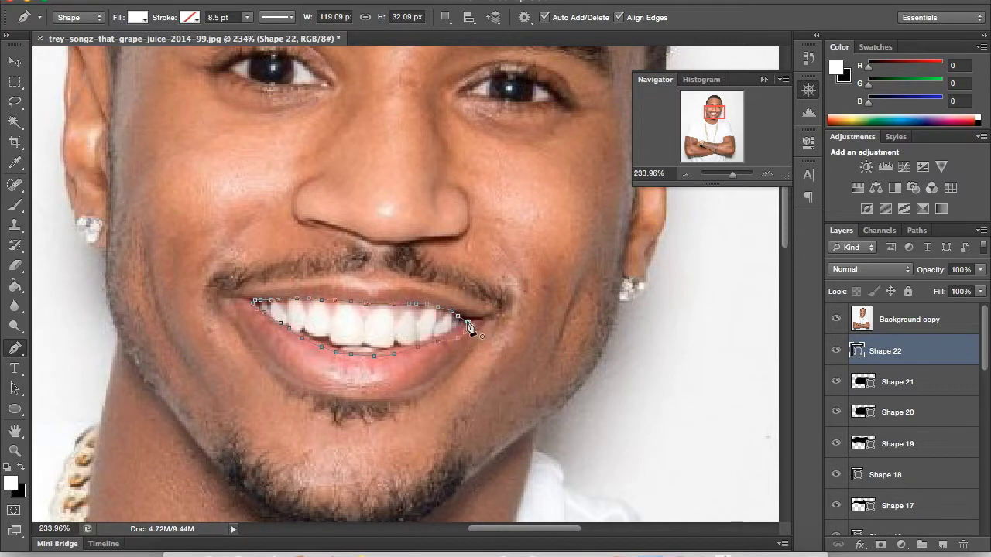
Pick a pink lip colour on a new layer and begin the lower-lip outline.
{"action": "left_click", "coordinate": [943, 547]}
{"action": "left_click", "coordinate": [836, 67]}
{"action": "left_click", "coordinate": [648, 303]}
{"action": "left_click", "coordinate": [929, 265]}
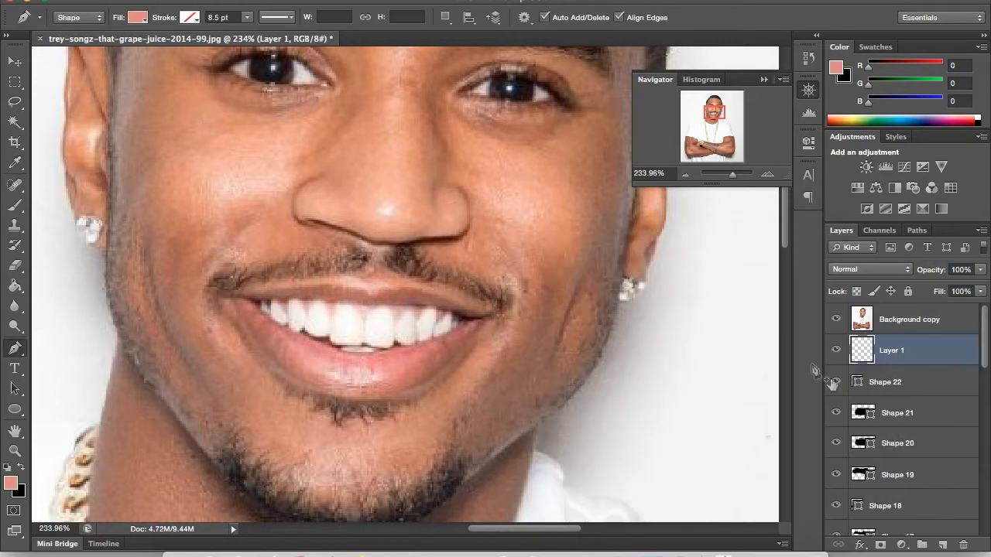
{"action": "left_click", "coordinate": [485, 320]}
{"action": "left_click", "coordinate": [474, 333]}
{"action": "left_click", "coordinate": [456, 351]}
{"action": "right_click", "coordinate": [427, 366]}
{"action": "key", "text": "Escape"}
Trace the lower lip leftward and close it at the left mouth corner.
{"action": "left_click", "coordinate": [428, 375]}
{"action": "left_click", "coordinate": [376, 391]}
{"action": "left_click", "coordinate": [345, 392]}
{"action": "left_click", "coordinate": [299, 385]}
{"action": "left_click", "coordinate": [277, 368]}
{"action": "left_click", "coordinate": [262, 354]}
{"action": "left_click", "coordinate": [245, 327]}
{"action": "left_click", "coordinate": [230, 294]}
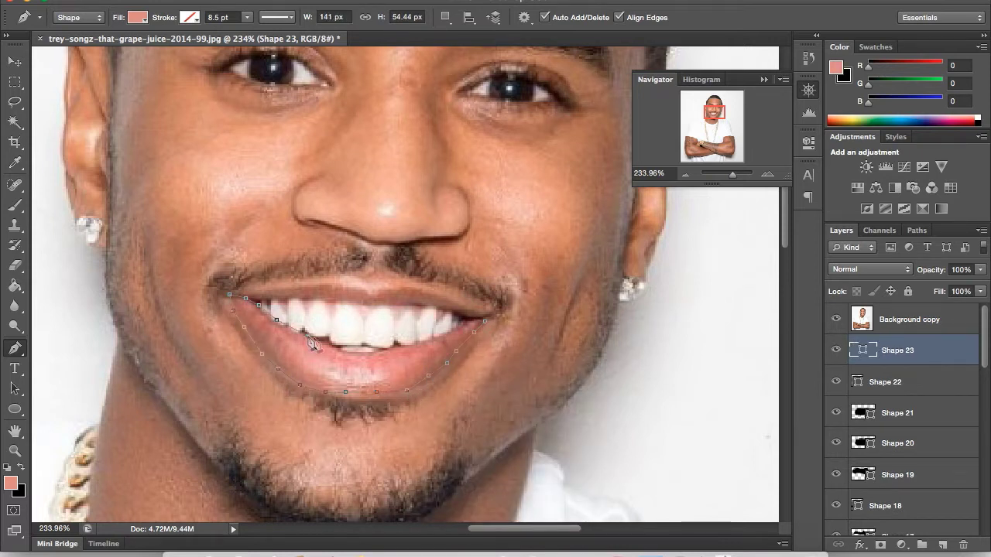
{"action": "right_click", "coordinate": [492, 315]}
{"action": "key", "text": "Escape"}
Trace the pink upper-lip shape along the upper teeth to the left corner.
{"action": "left_click", "coordinate": [485, 316]}
{"action": "left_click", "coordinate": [473, 317]}
{"action": "left_click", "coordinate": [459, 315]}
{"action": "left_click", "coordinate": [446, 310]}
{"action": "left_click", "coordinate": [338, 301]}
{"action": "left_click", "coordinate": [319, 299]}
{"action": "left_click", "coordinate": [293, 300]}
{"action": "left_click", "coordinate": [279, 299]}
{"action": "left_click", "coordinate": [263, 299]}
{"action": "left_click", "coordinate": [250, 299]}
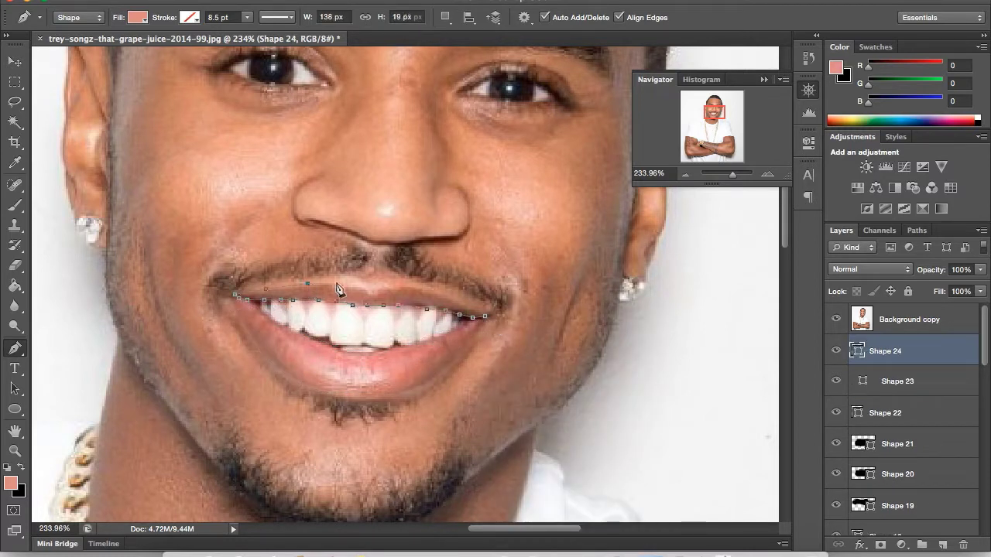
{"action": "left_click", "coordinate": [876, 326]}
Hide the Background copy photo and zoom so the face fills the view.
{"action": "left_click_drag", "start_coordinate": [721, 176], "coordinate": [723, 175]}
{"action": "left_click", "coordinate": [836, 319]}
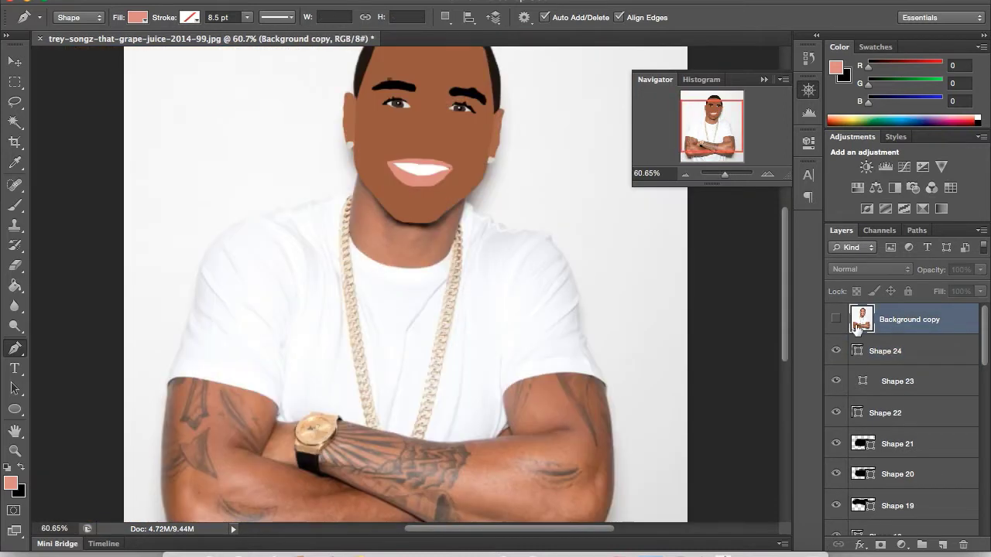
{"action": "left_click_drag", "start_coordinate": [720, 127], "coordinate": [724, 125]}
{"action": "left_click_drag", "start_coordinate": [724, 174], "coordinate": [729, 174]}
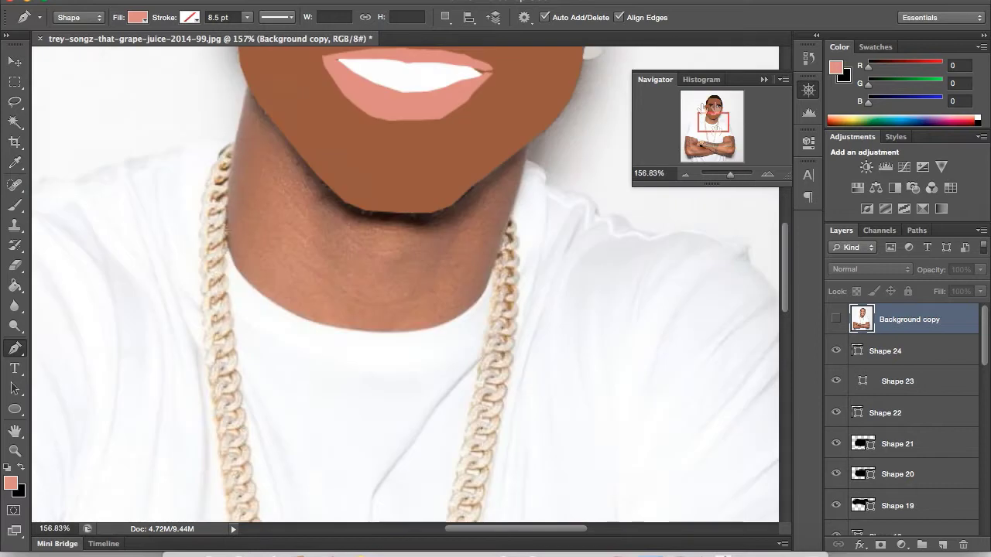
{"action": "left_click_drag", "start_coordinate": [712, 128], "coordinate": [719, 108]}
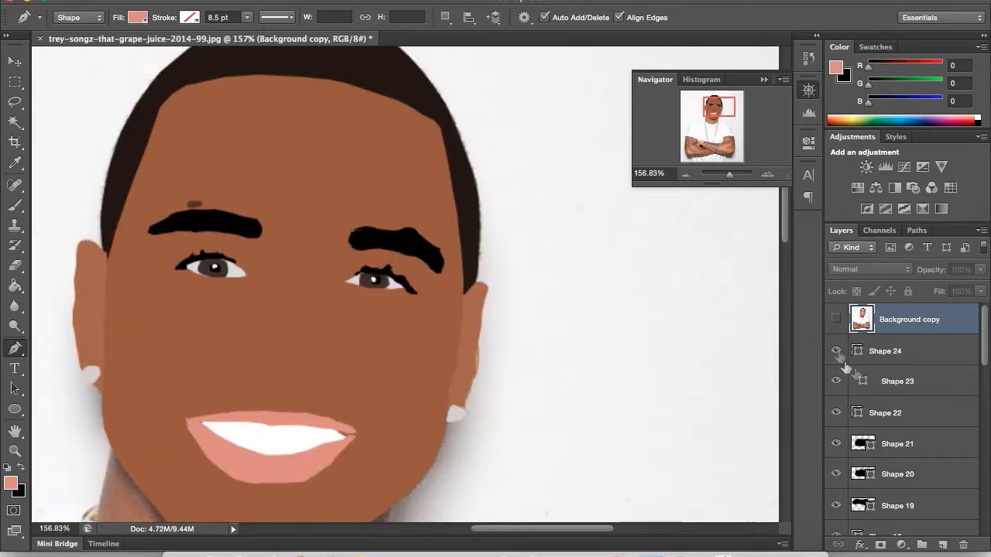
Draw a small pink shape at the mouth corner and move it below the teeth layer, Shape 22.
{"action": "left_click", "coordinate": [898, 353]}
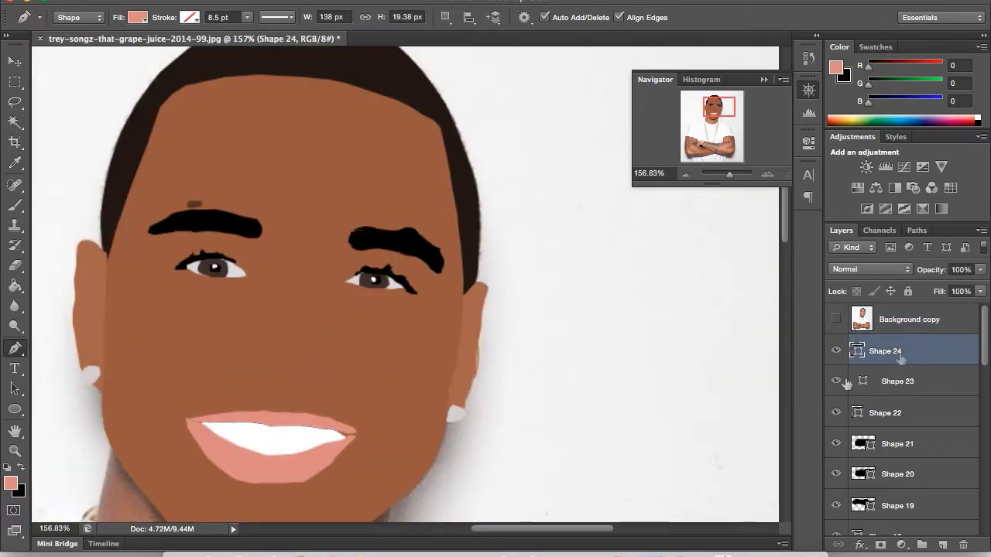
{"action": "left_click", "coordinate": [346, 447]}
{"action": "left_click", "coordinate": [330, 428]}
{"action": "left_click", "coordinate": [345, 447]}
{"action": "mouse_move", "coordinate": [898, 351]}
{"action": "left_mouse_down"}
{"action": "mouse_move", "coordinate": [913, 426]}
{"action": "mouse_move", "coordinate": [908, 448]}
{"action": "left_mouse_up"}
Sample a brown from the skin and darken it into a reddish-brown drawing colour.
{"action": "left_click", "coordinate": [910, 329]}
{"action": "left_click", "coordinate": [836, 318]}
{"action": "left_click", "coordinate": [10, 483]}
{"action": "left_click", "coordinate": [929, 265]}
{"action": "left_click", "coordinate": [835, 318]}
{"action": "left_click", "coordinate": [10, 483]}
{"action": "left_click", "coordinate": [243, 336]}
{"action": "left_click", "coordinate": [904, 388]}
{"action": "left_click_drag", "start_coordinate": [783, 384], "coordinate": [783, 399]}
{"action": "left_click", "coordinate": [929, 267]}
Switch to the Pen tool, show the reference photo, and zoom in on the eyes and nose.
{"action": "key", "text": "p"}
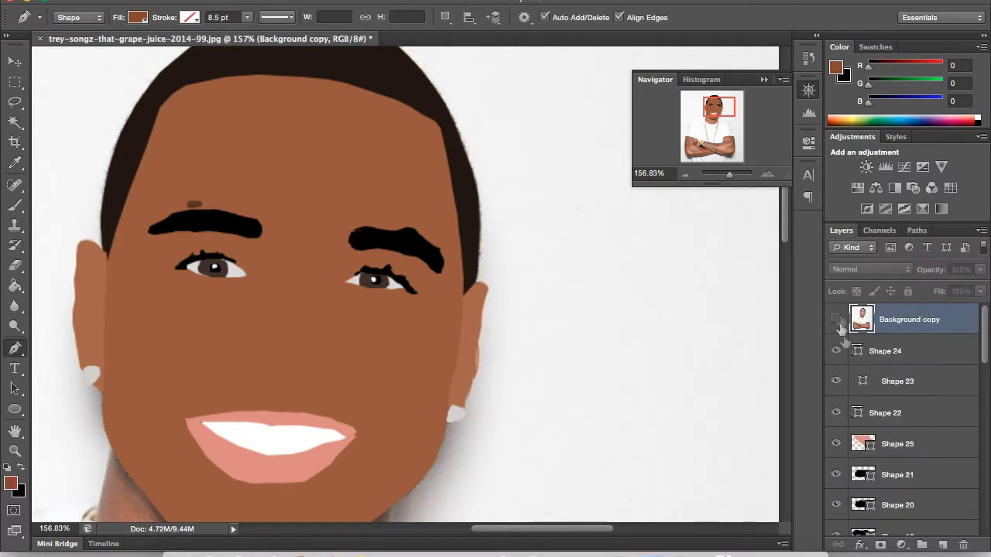
{"action": "left_click", "coordinate": [835, 318]}
{"action": "left_click_drag", "start_coordinate": [728, 174], "coordinate": [735, 174]}
On a new layer, trace a shadow from the side of the nose up to the brow.
{"action": "left_click", "coordinate": [906, 351]}
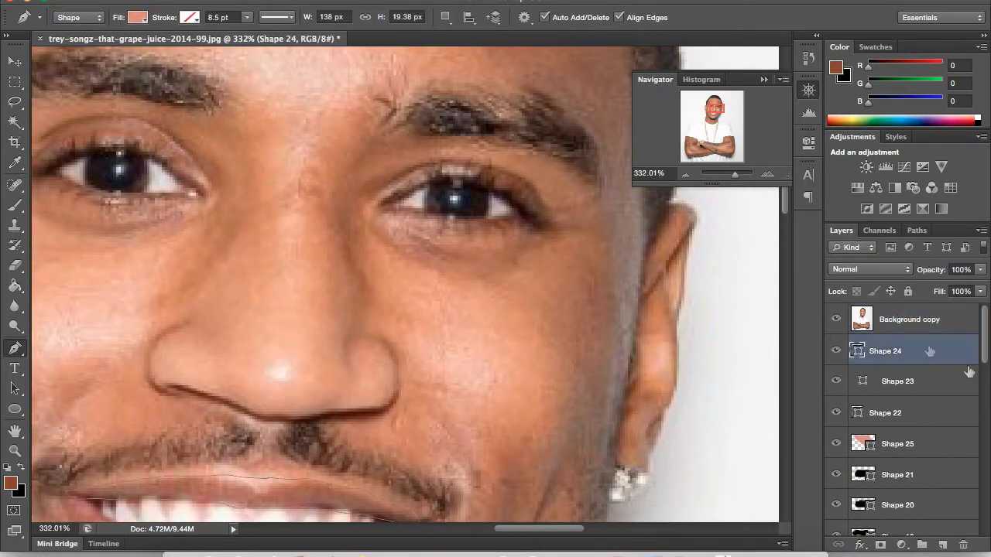
{"action": "left_click", "coordinate": [943, 545]}
{"action": "left_click", "coordinate": [399, 381]}
{"action": "left_click", "coordinate": [379, 344]}
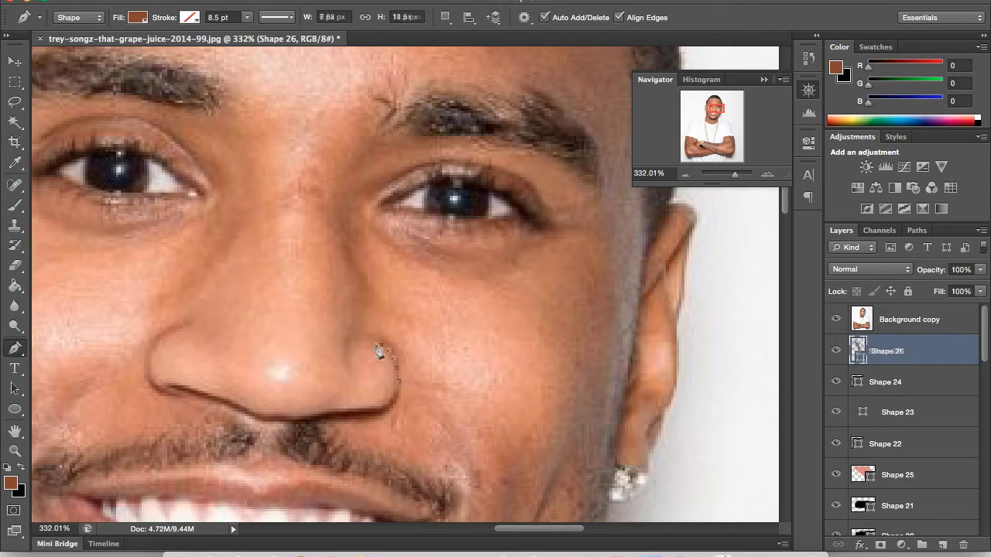
{"action": "left_click", "coordinate": [345, 370]}
{"action": "left_click", "coordinate": [350, 292]}
{"action": "left_click", "coordinate": [333, 257]}
{"action": "left_click", "coordinate": [325, 217]}
{"action": "left_click", "coordinate": [326, 184]}
{"action": "left_click", "coordinate": [355, 149]}
Extend the shadow outline under the right eye to its outer corner.
{"action": "left_click", "coordinate": [406, 219]}
{"action": "left_click", "coordinate": [454, 237]}
{"action": "left_click", "coordinate": [507, 234]}
{"action": "left_click", "coordinate": [551, 242]}
{"action": "left_click", "coordinate": [515, 258]}
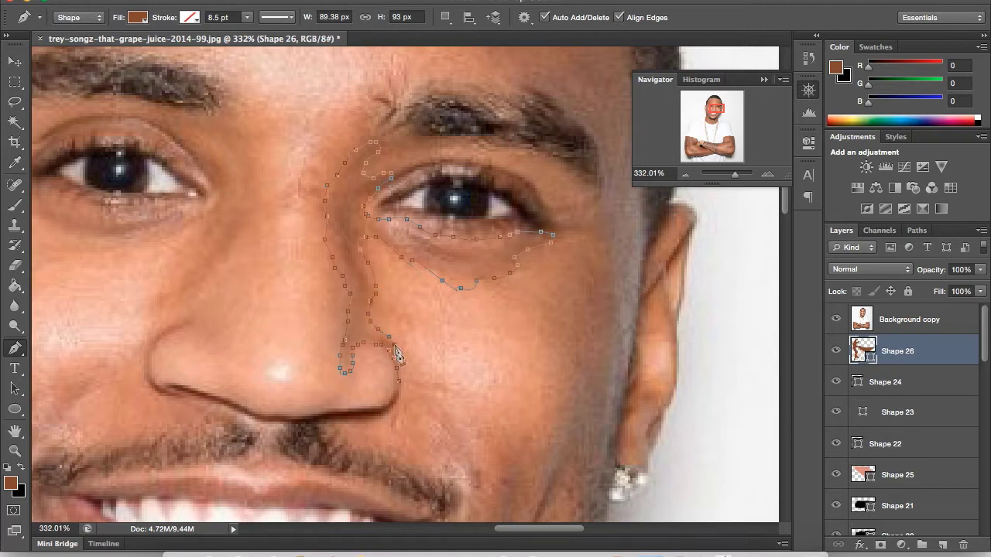
Delete three stray anchors from the shadow under the eye.
{"action": "right_click", "coordinate": [463, 293]}
{"action": "left_click", "coordinate": [472, 291]}
{"action": "right_click", "coordinate": [412, 265]}
{"action": "left_click", "coordinate": [433, 263]}
{"action": "right_click", "coordinate": [402, 261]}
{"action": "left_click", "coordinate": [422, 261]}
Set the shadow layer to 35% opacity and compare it against the photo.
{"action": "left_click", "coordinate": [980, 271]}
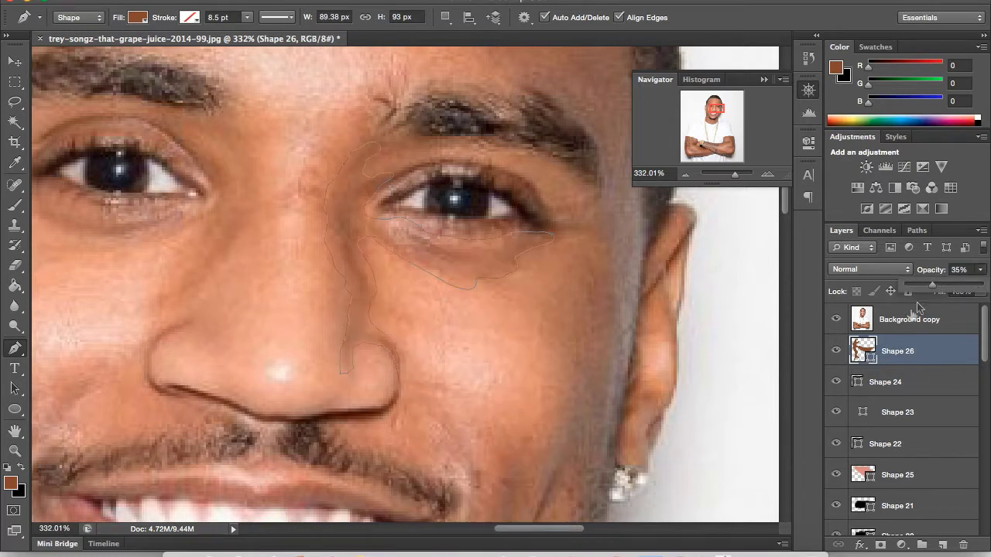
{"action": "left_click", "coordinate": [914, 317]}
{"action": "left_click", "coordinate": [837, 320]}
{"action": "left_click_drag", "start_coordinate": [726, 181], "coordinate": [728, 181]}
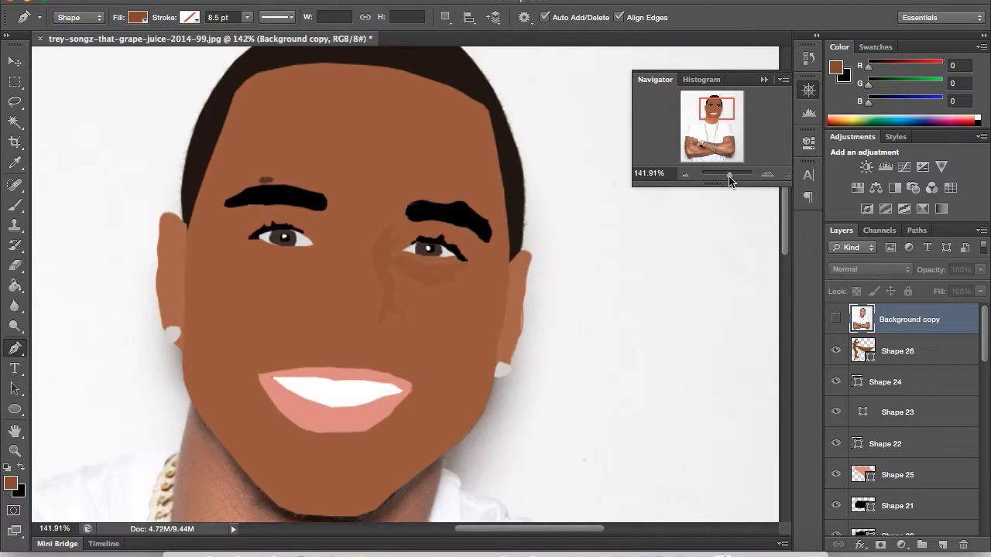
{"action": "left_click", "coordinate": [836, 318]}
On a new layer, trace a shadow under the left eye from the nose bridge.
{"action": "left_click", "coordinate": [836, 319]}
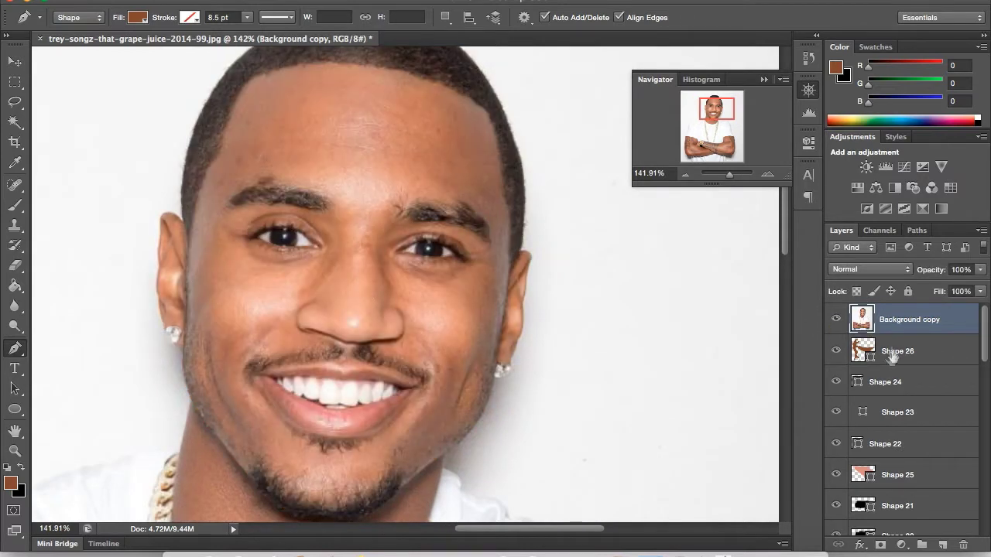
{"action": "left_click", "coordinate": [894, 350]}
{"action": "left_click", "coordinate": [943, 545]}
{"action": "left_click", "coordinate": [836, 319]}
{"action": "left_click", "coordinate": [358, 246]}
{"action": "left_click", "coordinate": [336, 264]}
{"action": "left_click", "coordinate": [299, 290]}
{"action": "left_click", "coordinate": [265, 263]}
{"action": "left_click", "coordinate": [247, 242]}
{"action": "left_click", "coordinate": [323, 249]}
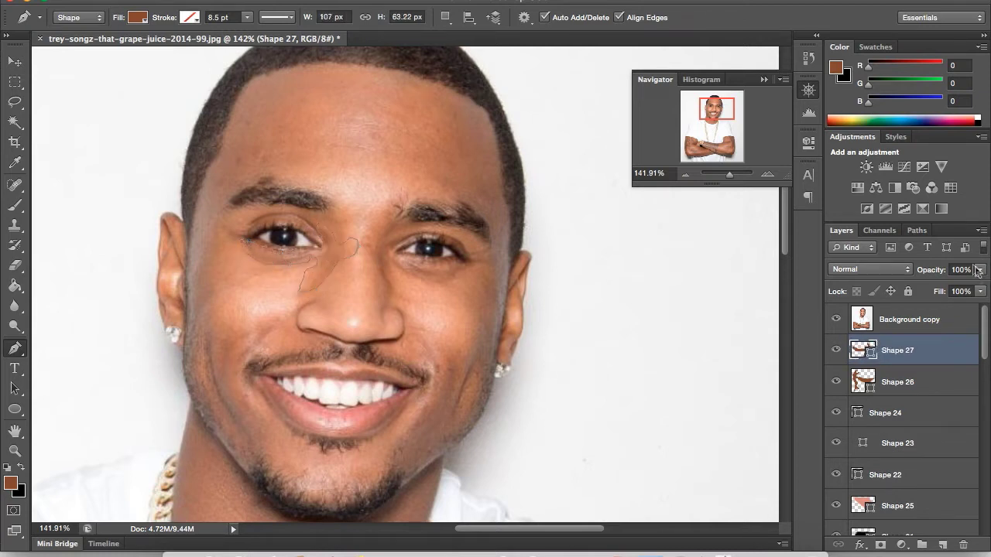
Set the left-eye shadow to 45% opacity and compare it with the reference photo.
{"action": "left_click", "coordinate": [914, 319]}
{"action": "left_click", "coordinate": [836, 319]}
{"action": "left_click", "coordinate": [920, 350]}
{"action": "left_click_drag", "start_coordinate": [980, 269], "coordinate": [940, 287]}
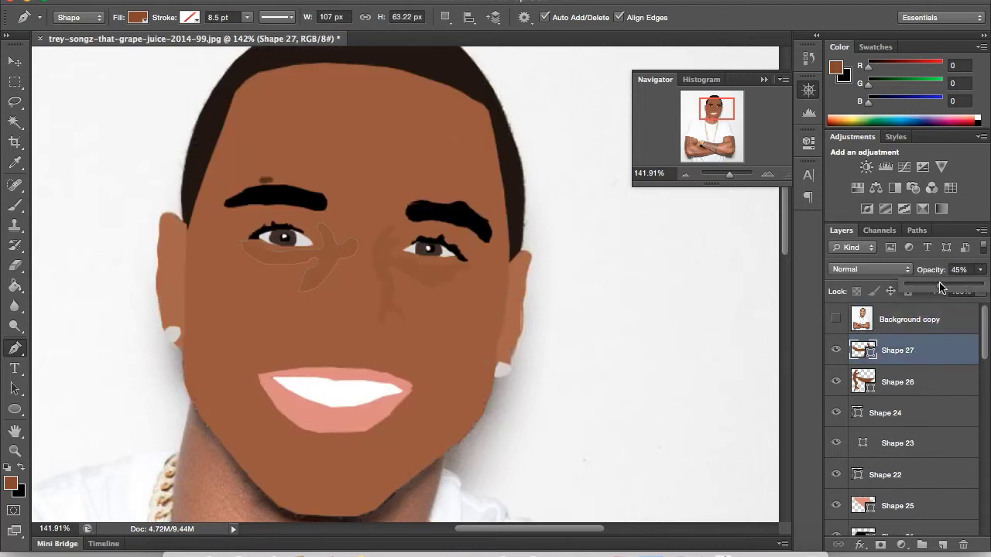
{"action": "left_click", "coordinate": [924, 329]}
{"action": "left_click", "coordinate": [873, 348]}
{"action": "left_click", "coordinate": [929, 321]}
{"action": "double_click", "coordinate": [836, 322]}
{"action": "left_click", "coordinate": [836, 322]}
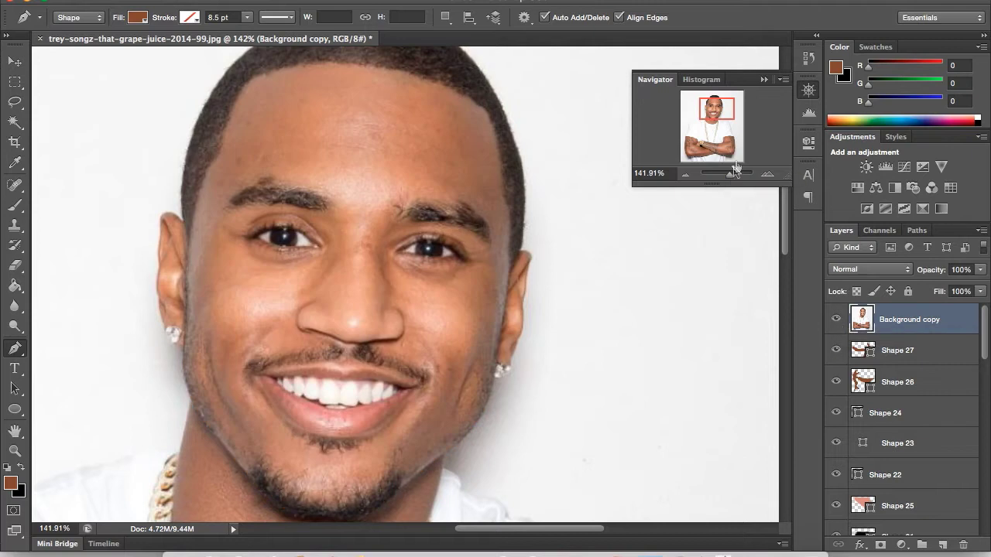
Darken the brown drawing colour and add a new layer for the nose line.
{"action": "left_click_drag", "start_coordinate": [729, 174], "coordinate": [733, 174]}
{"action": "left_click", "coordinate": [10, 483]}
{"action": "left_click_drag", "start_coordinate": [798, 400], "coordinate": [799, 408]}
{"action": "left_click", "coordinate": [930, 267]}
{"action": "key", "text": "p"}
{"action": "left_click", "coordinate": [934, 348]}
{"action": "left_click", "coordinate": [943, 545]}
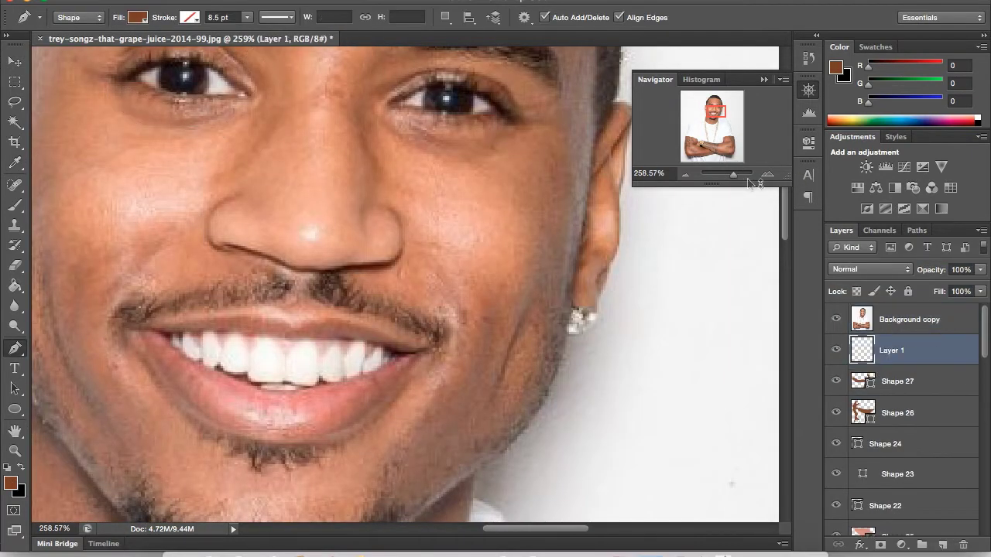
Trace a brown line from the right nostril along the nose's underside.
{"action": "left_click_drag", "start_coordinate": [733, 175], "coordinate": [739, 174]}
{"action": "scroll", "coordinate": [406, 285], "scroll_direction": "left", "scroll_amount": 5}
{"action": "left_click", "coordinate": [658, 213]}
{"action": "left_click_drag", "start_coordinate": [615, 246], "coordinate": [633, 241]}
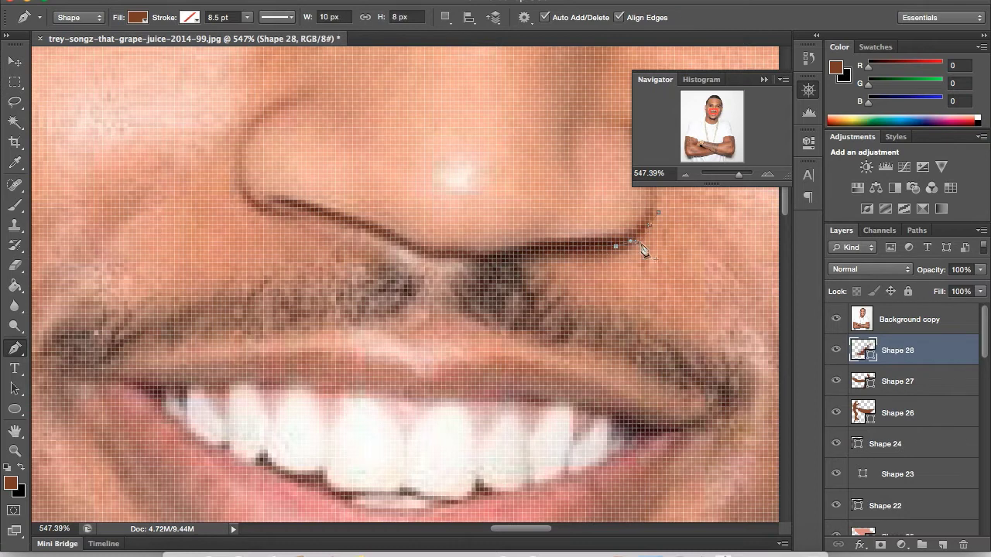
{"action": "left_click", "coordinate": [603, 250]}
{"action": "left_click", "coordinate": [569, 254]}
{"action": "left_click", "coordinate": [535, 255]}
{"action": "left_click", "coordinate": [509, 259]}
Extend the nose line to the left nostril, then adjust the view.
{"action": "right_click", "coordinate": [392, 229]}
{"action": "key", "text": "Escape"}
{"action": "left_click", "coordinate": [310, 216]}
{"action": "left_click", "coordinate": [294, 207]}
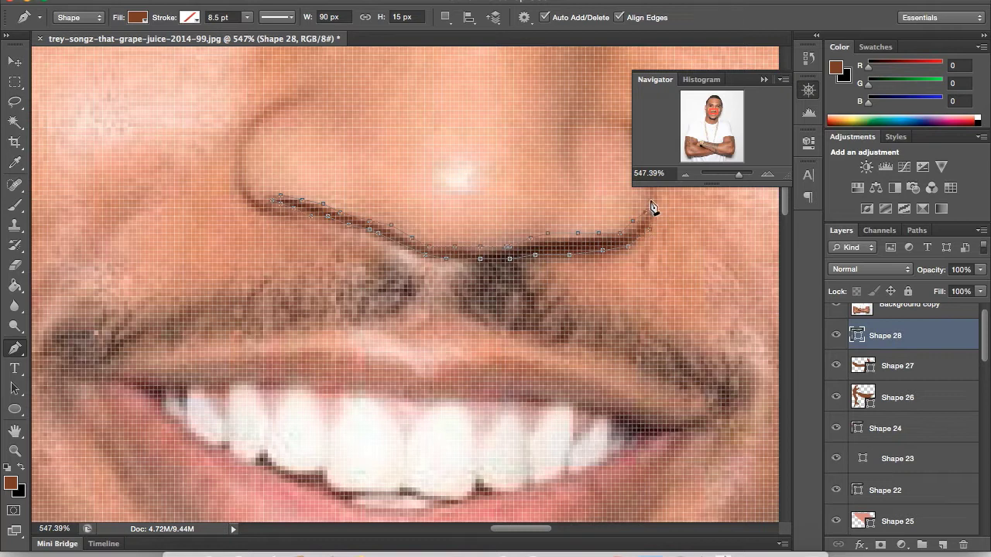
{"action": "left_click_drag", "start_coordinate": [732, 177], "coordinate": [722, 178]}
{"action": "scroll", "coordinate": [898, 349], "scroll_direction": "up", "scroll_amount": 1}
{"action": "left_click", "coordinate": [836, 319]}
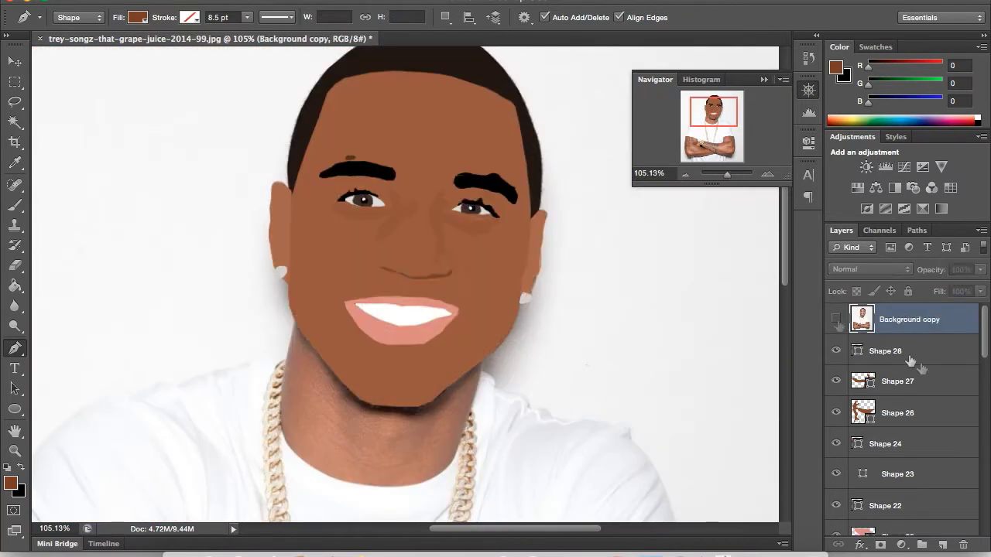
{"action": "left_click", "coordinate": [934, 333]}
{"action": "left_click", "coordinate": [835, 319]}
{"action": "left_click", "coordinate": [834, 319]}
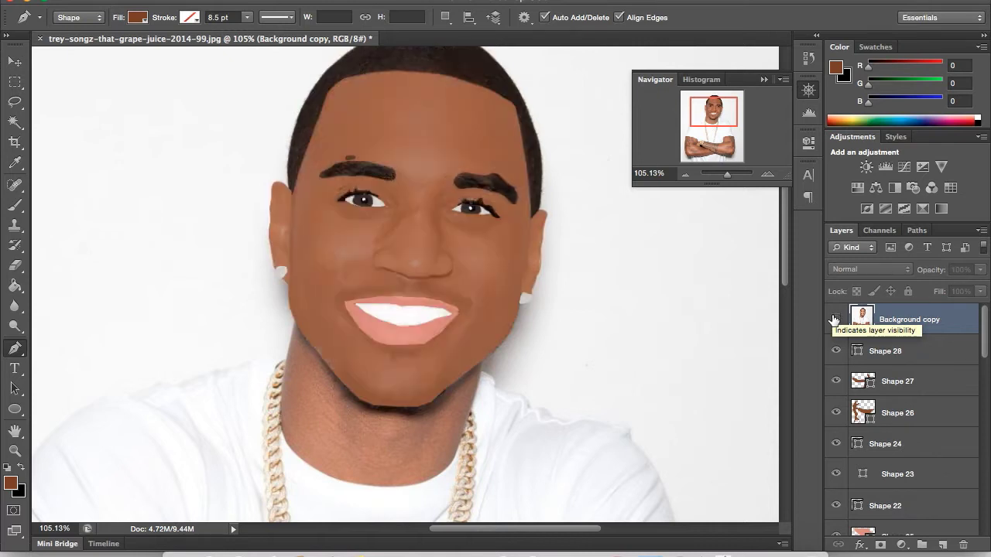
{"action": "left_click", "coordinate": [834, 319]}
{"action": "left_click", "coordinate": [835, 319]}
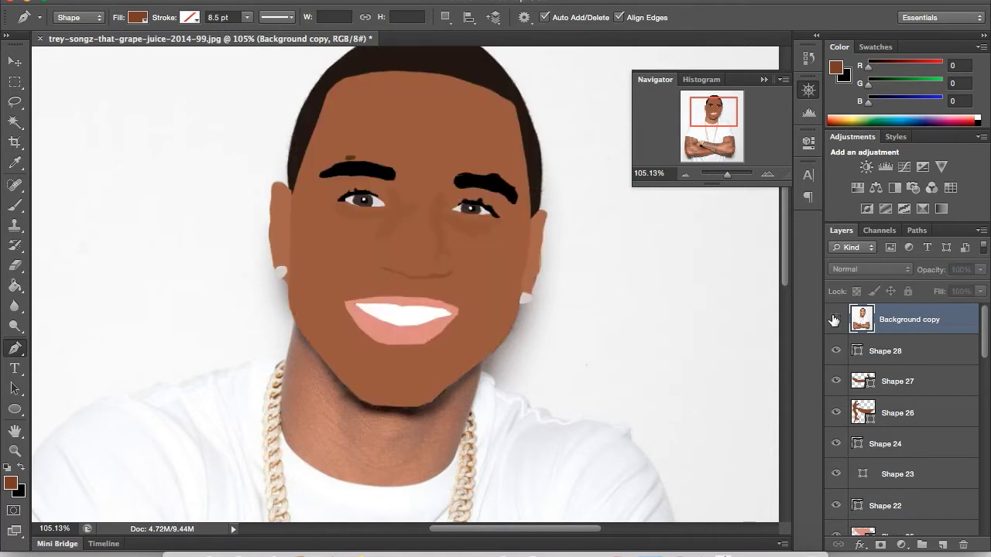
{"action": "left_click_drag", "start_coordinate": [727, 175], "coordinate": [736, 173]}
Add a new layer and choose a dark brown fill colour.
{"action": "left_click", "coordinate": [942, 545], "text": "ctrl"}
{"action": "left_click", "coordinate": [10, 482]}
{"action": "left_click", "coordinate": [457, 294]}
{"action": "key", "text": "Return"}
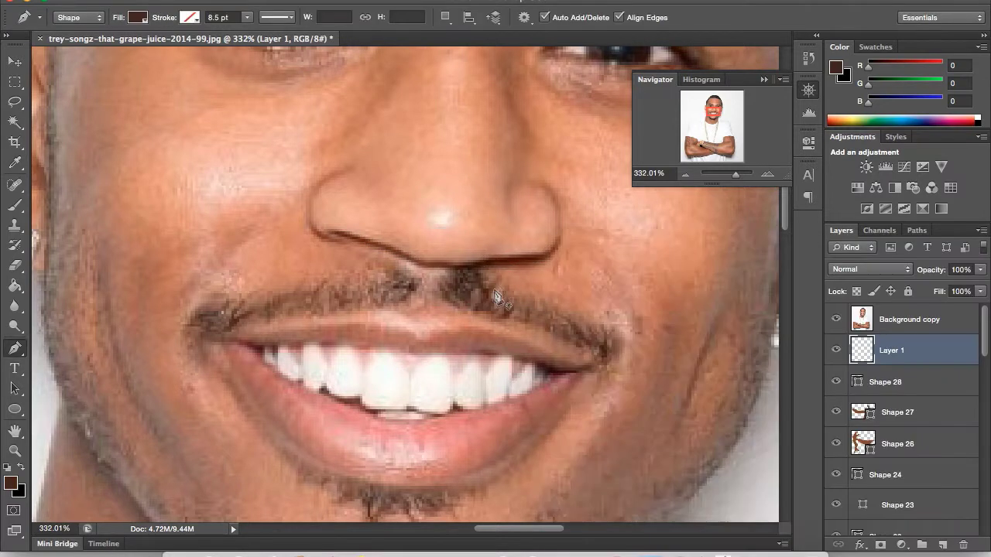
Trace a dark mustache patch from the gap along the upper lip to the mouth corner.
{"action": "left_click", "coordinate": [489, 285]}
{"action": "left_click", "coordinate": [474, 268]}
{"action": "left_click", "coordinate": [461, 268]}
{"action": "left_click", "coordinate": [444, 298]}
{"action": "left_click", "coordinate": [457, 309]}
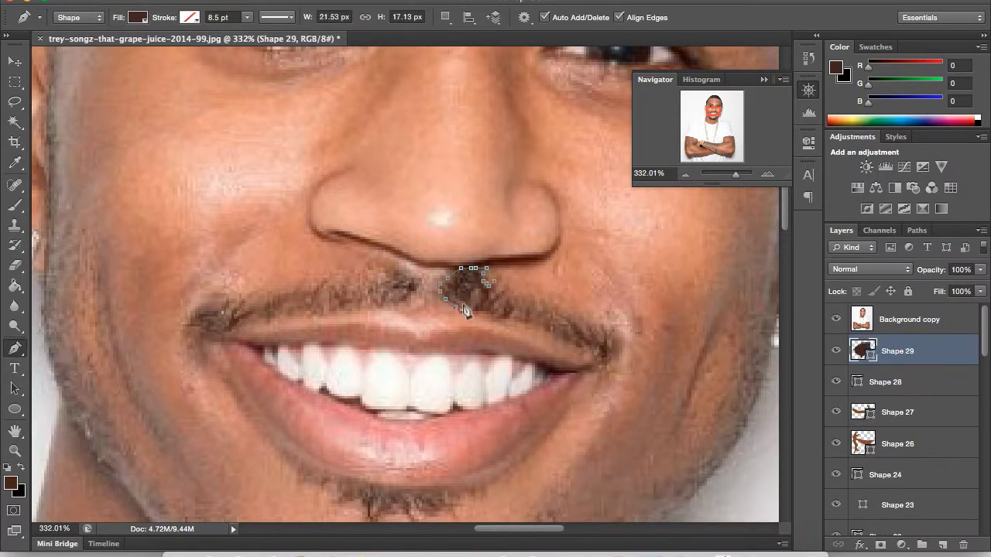
{"action": "left_click", "coordinate": [525, 323]}
{"action": "left_click", "coordinate": [597, 358]}
{"action": "left_click", "coordinate": [609, 364]}
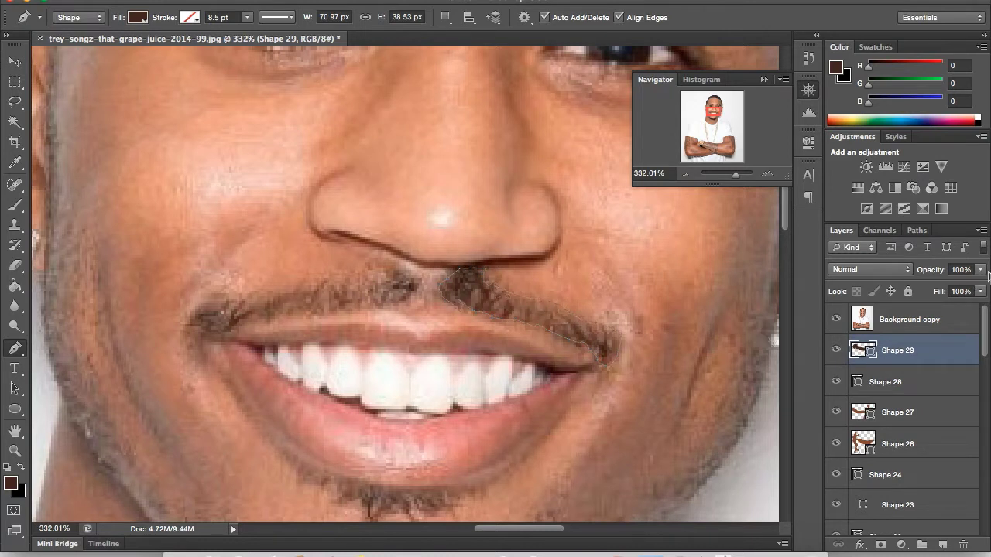
Hide the photo and fade the dark mustache patch to 12% opacity.
{"action": "left_click", "coordinate": [835, 319]}
{"action": "left_click", "coordinate": [980, 270]}
{"action": "left_click_drag", "start_coordinate": [984, 279], "coordinate": [924, 288]}
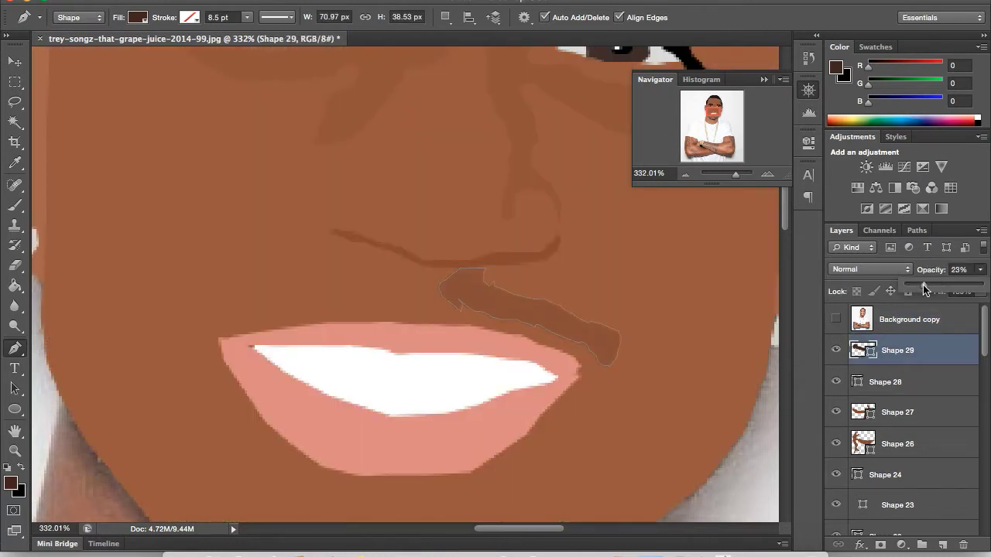
{"action": "left_click", "coordinate": [919, 324]}
{"action": "left_click_drag", "start_coordinate": [735, 176], "coordinate": [732, 177]}
Sample a lighter brown and trace a second mustache shape along the upper lip.
{"action": "left_click", "coordinate": [10, 482]}
{"action": "left_click", "coordinate": [449, 288]}
{"action": "key", "text": "Return"}
{"action": "left_click", "coordinate": [835, 319]}
{"action": "left_click", "coordinate": [403, 288]}
{"action": "left_click", "coordinate": [319, 305]}
{"action": "left_click", "coordinate": [282, 295]}
{"action": "left_click", "coordinate": [370, 287]}
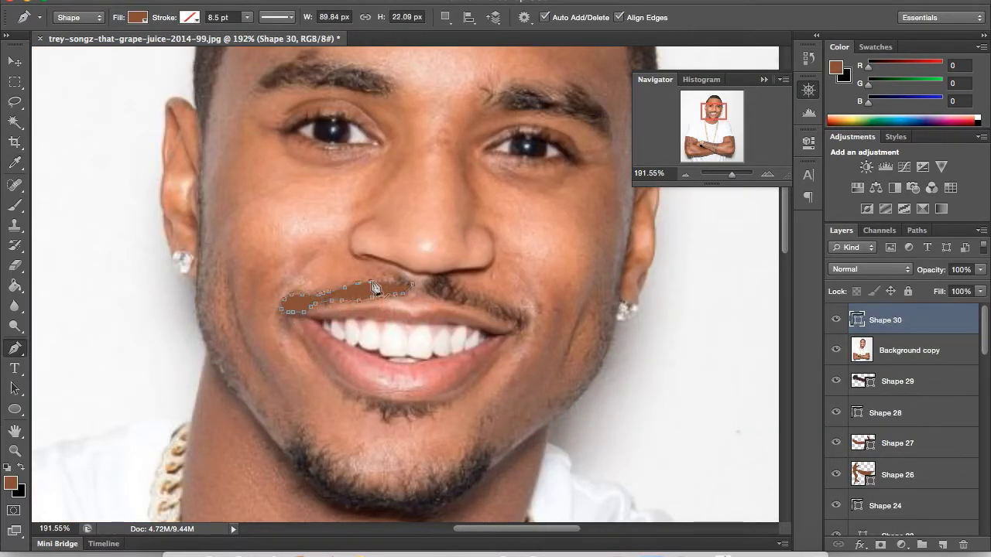
Move the lighter mustache below the photo and lower the mustache opacities to about 30% and 17%.
{"action": "left_click_drag", "start_coordinate": [885, 320], "coordinate": [885, 350]}
{"action": "left_click", "coordinate": [835, 319]}
{"action": "left_click", "coordinate": [913, 319]}
{"action": "left_click", "coordinate": [891, 350]}
{"action": "left_click_drag", "start_coordinate": [982, 269], "coordinate": [912, 290]}
{"action": "left_click", "coordinate": [939, 379]}
{"action": "left_click", "coordinate": [920, 329]}
Set the lighter mustache layer, Shape 30, to 39% opacity.
{"action": "key", "text": "v"}
{"action": "left_click", "coordinate": [914, 350]}
{"action": "left_click", "coordinate": [980, 270]}
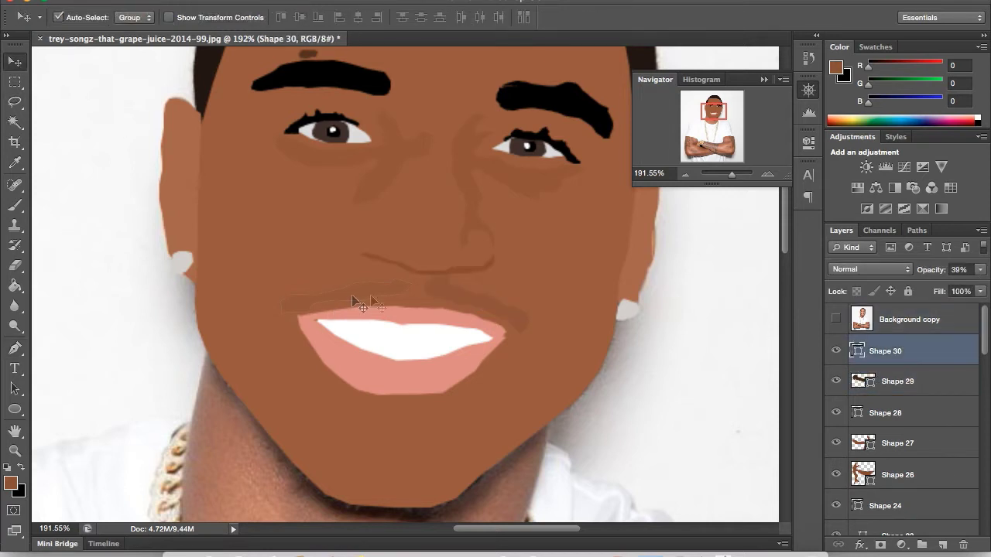
{"action": "left_click", "coordinate": [718, 384]}
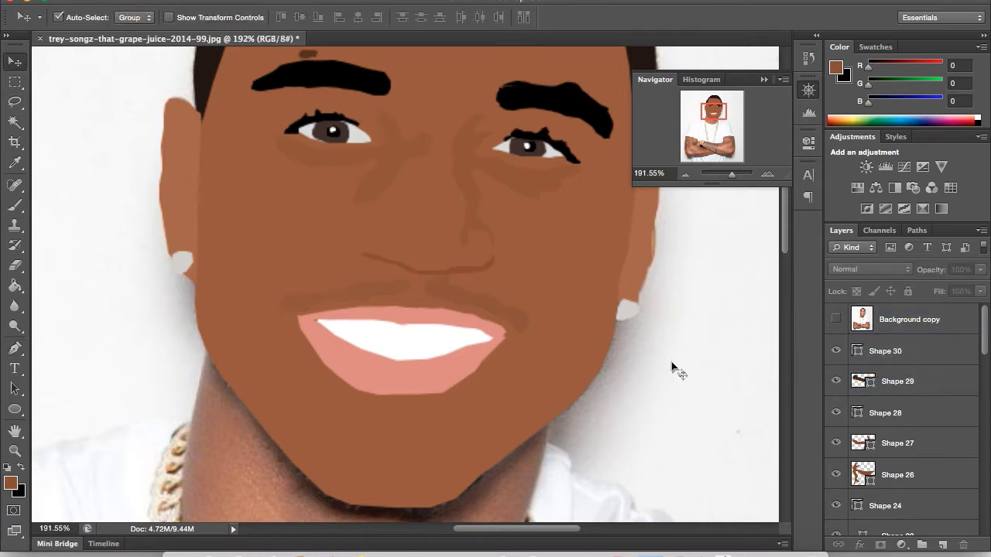
Show the reference photo and hide both mustache layers, Shape 29 and Shape 30.
{"action": "left_click", "coordinate": [836, 319]}
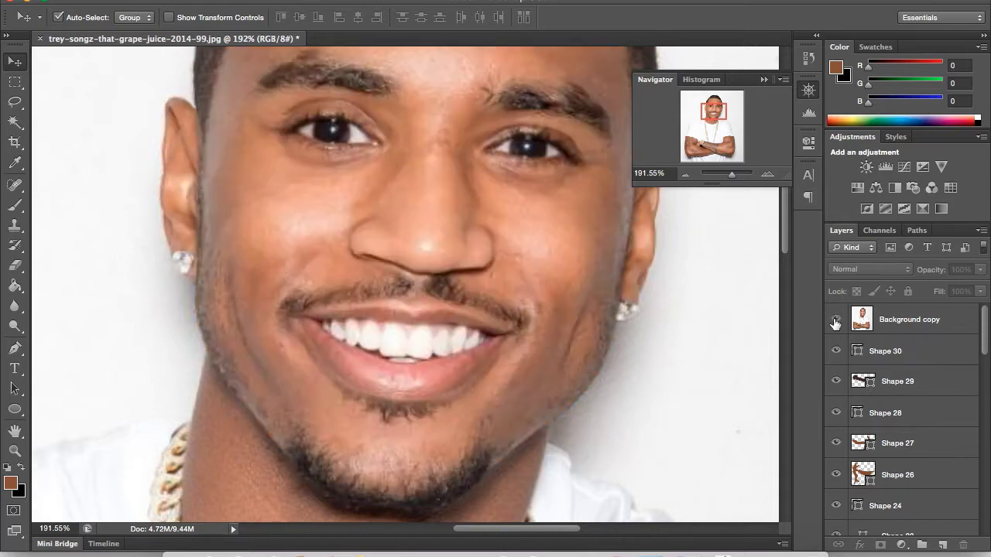
{"action": "left_click", "coordinate": [835, 319]}
{"action": "left_click", "coordinate": [836, 351]}
{"action": "left_click", "coordinate": [835, 381]}
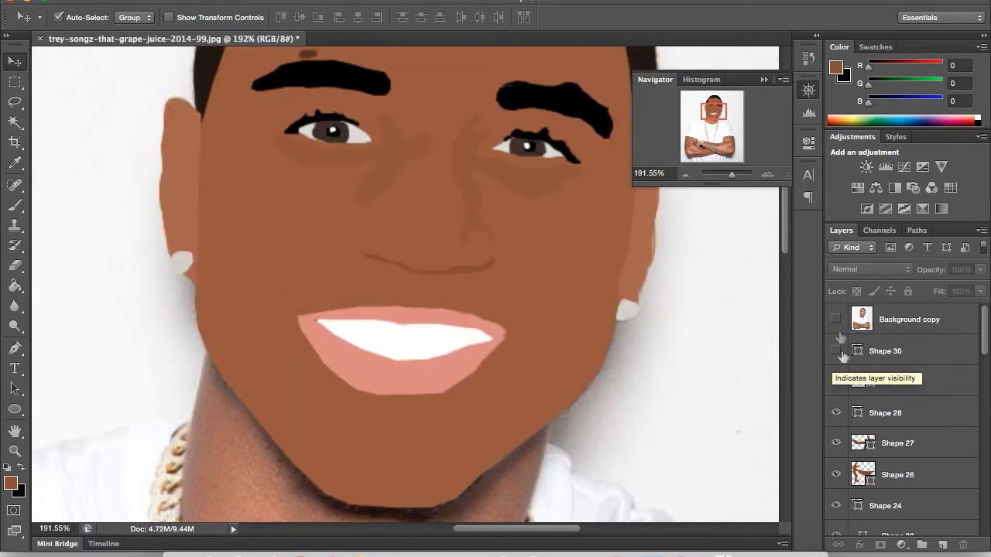
{"action": "left_click", "coordinate": [836, 319]}
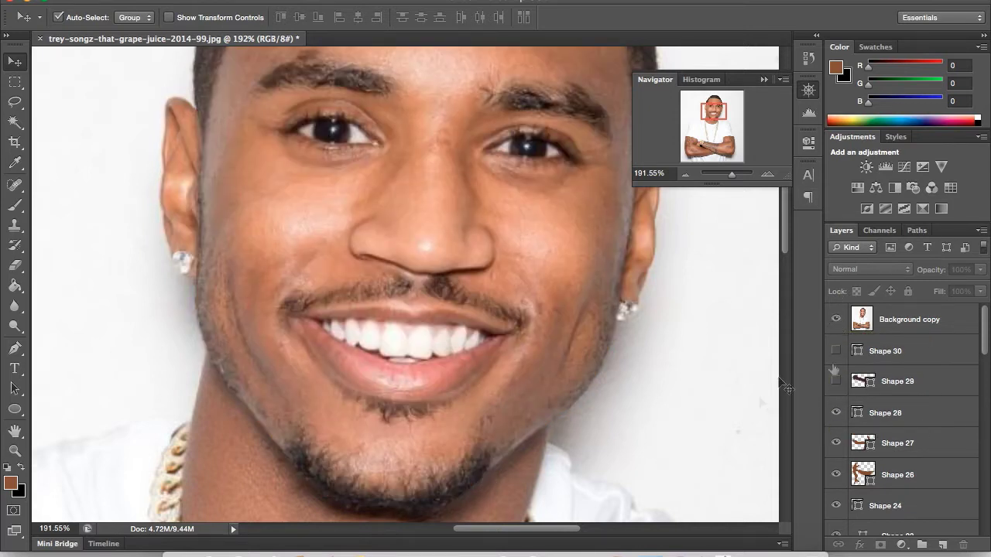
{"action": "left_click", "coordinate": [14, 350]}
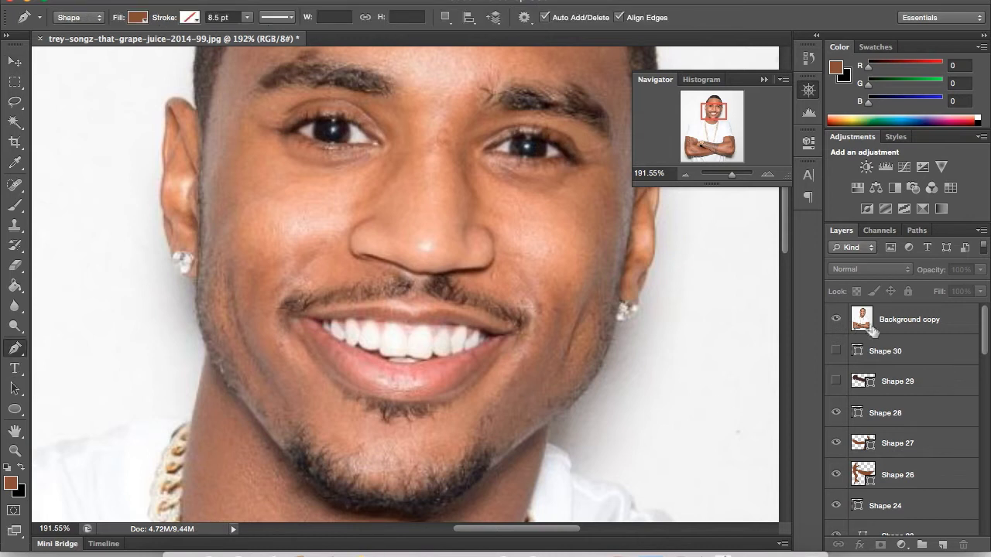
{"action": "left_click", "coordinate": [914, 421]}
Trace the beard along the jawline as Shape 31 with a black Color Overlay, hiding the reference photo.
{"action": "mouse_move", "coordinate": [493, 459]}
{"action": "left_mouse_down"}
{"action": "mouse_move", "coordinate": [411, 523]}
{"action": "mouse_move", "coordinate": [356, 515]}
{"action": "mouse_move", "coordinate": [300, 482]}
{"action": "mouse_move", "coordinate": [297, 434]}
{"action": "mouse_move", "coordinate": [319, 459]}
{"action": "left_mouse_up"}
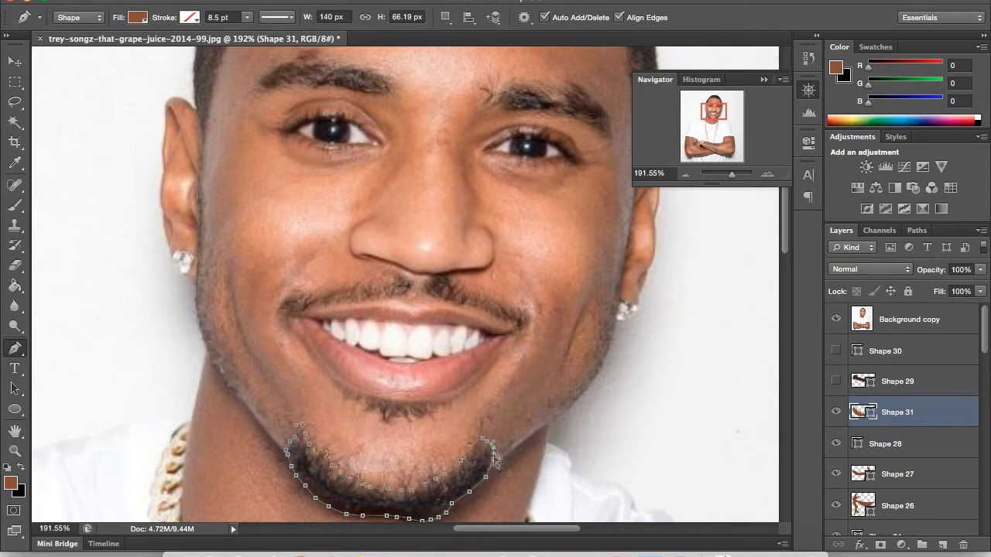
{"action": "left_click", "coordinate": [836, 319]}
{"action": "double_click", "coordinate": [895, 404]}
{"action": "left_click", "coordinate": [546, 355]}
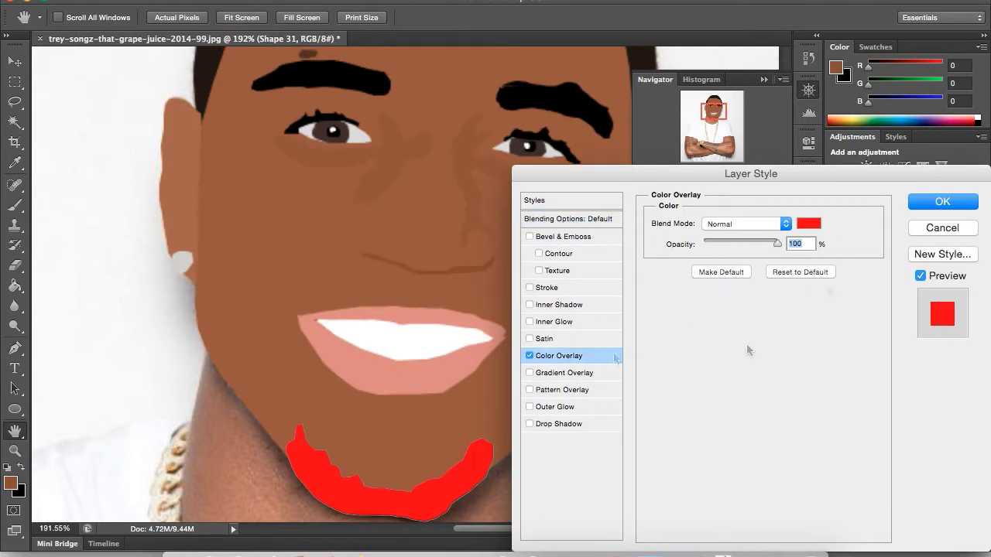
{"action": "left_click", "coordinate": [808, 224]}
{"action": "left_click", "coordinate": [595, 118]}
{"action": "left_click", "coordinate": [930, 267]}
Lower the beard layer's opacity to about 51%.
{"action": "left_click", "coordinate": [942, 201]}
{"action": "left_click_drag", "start_coordinate": [980, 270], "coordinate": [934, 284]}
{"action": "left_click", "coordinate": [918, 325]}
Add a new bottom layer and fill it with white using the Paint Bucket.
{"action": "left_click", "coordinate": [941, 544]}
{"action": "left_click", "coordinate": [15, 286]}
{"action": "key", "text": "d"}
{"action": "key", "text": "x"}
{"action": "left_click", "coordinate": [686, 246]}
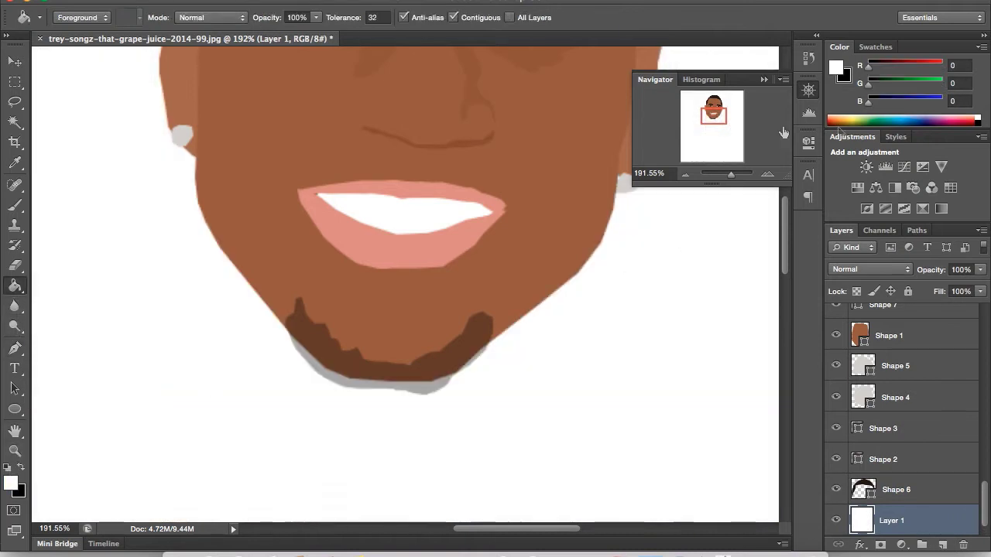
Show the lighter mustache layer Shape 30 again and select the mustache and skin shapes.
{"action": "scroll", "coordinate": [686, 246], "scroll_direction": "up", "scroll_amount": 5}
{"action": "scroll", "coordinate": [844, 393], "scroll_direction": "up", "scroll_amount": 10}
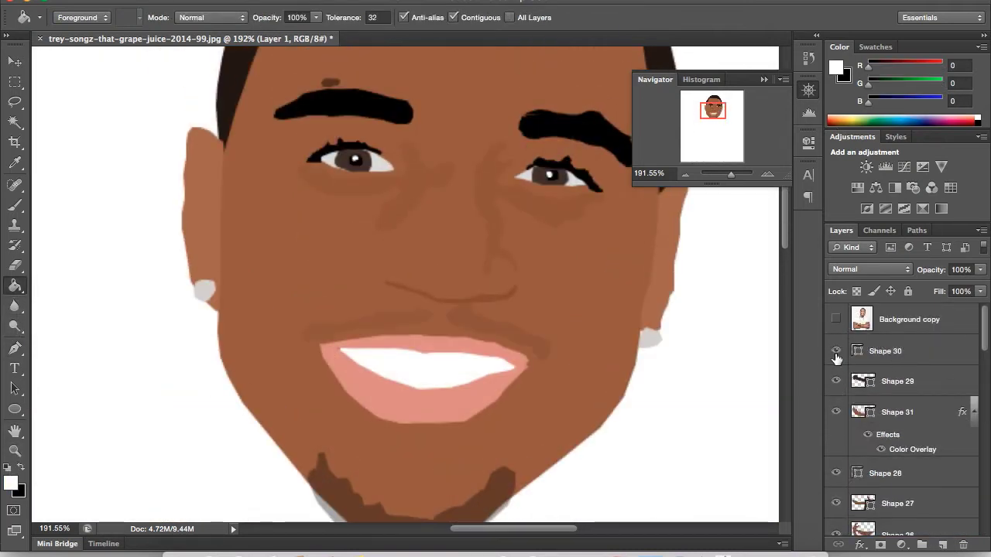
{"action": "left_click", "coordinate": [15, 61]}
{"action": "left_click", "coordinate": [419, 323]}
{"action": "left_click", "coordinate": [244, 295]}
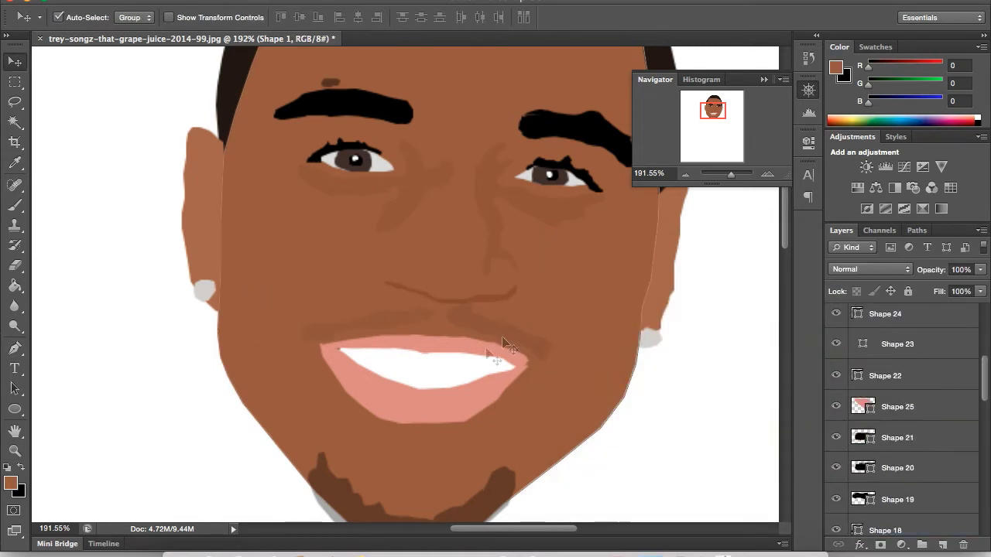
Move the empty Layer 2 above Shape 30 and lasso-select around the mouth and mustache.
{"action": "key", "text": "b"}
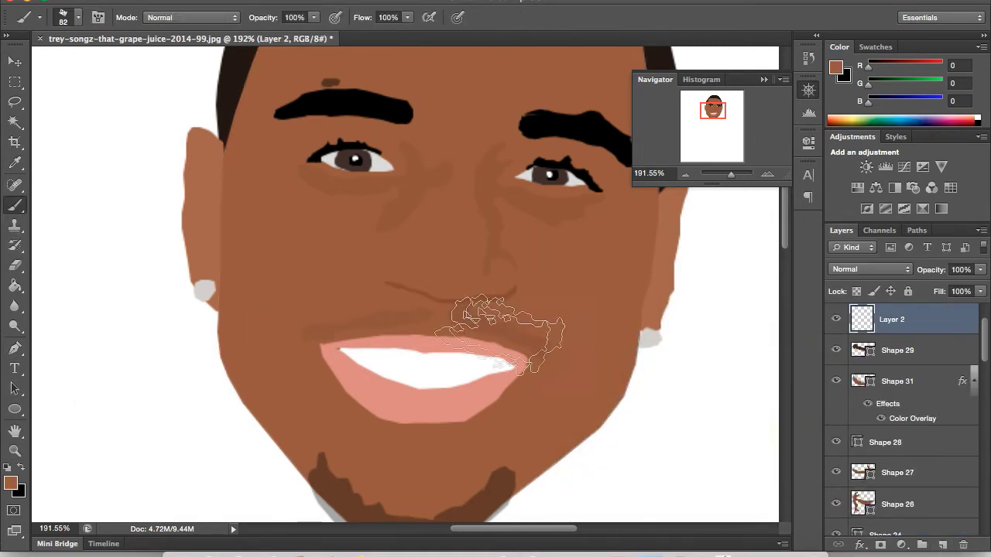
{"action": "scroll", "coordinate": [906, 375], "scroll_direction": "up", "scroll_amount": 3}
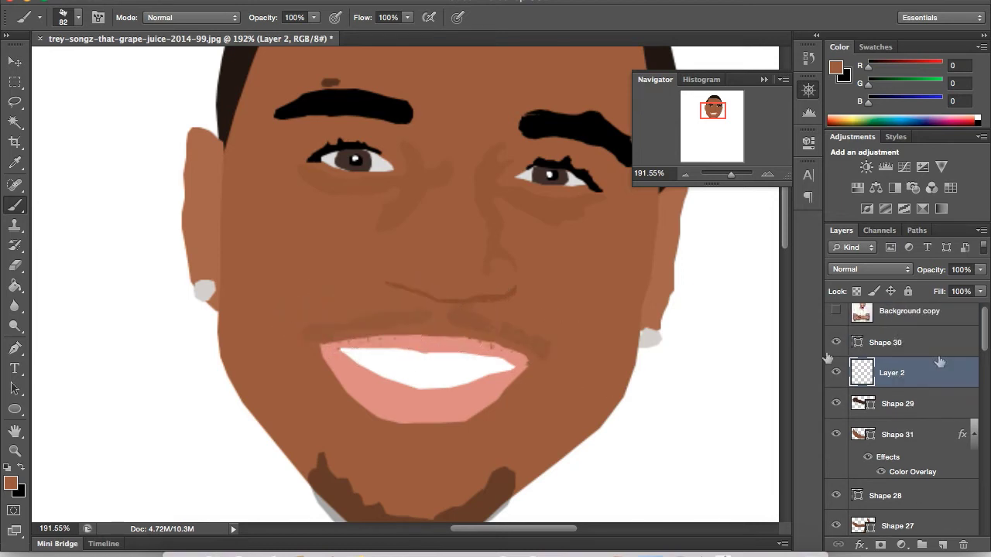
{"action": "left_click_drag", "start_coordinate": [890, 372], "coordinate": [890, 341]}
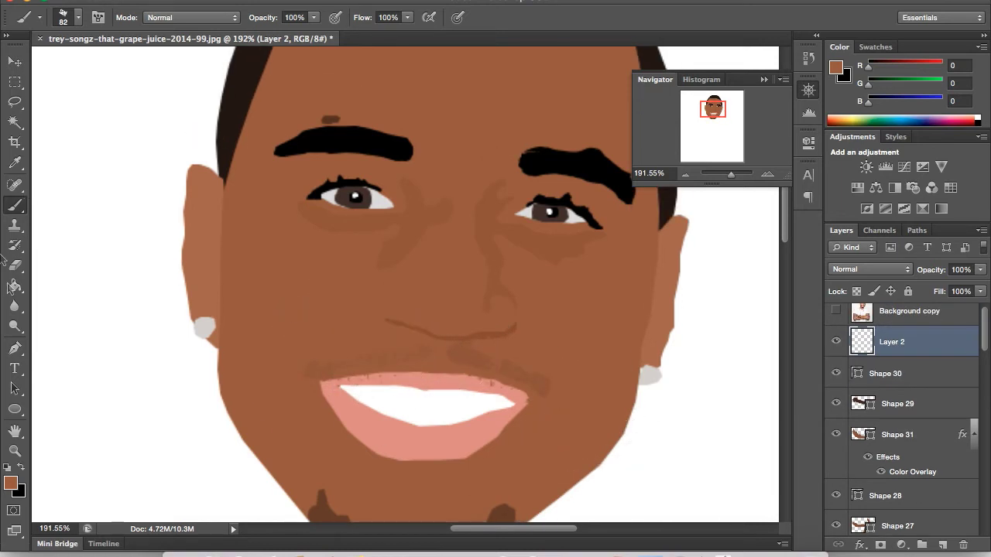
{"action": "left_click", "coordinate": [16, 102]}
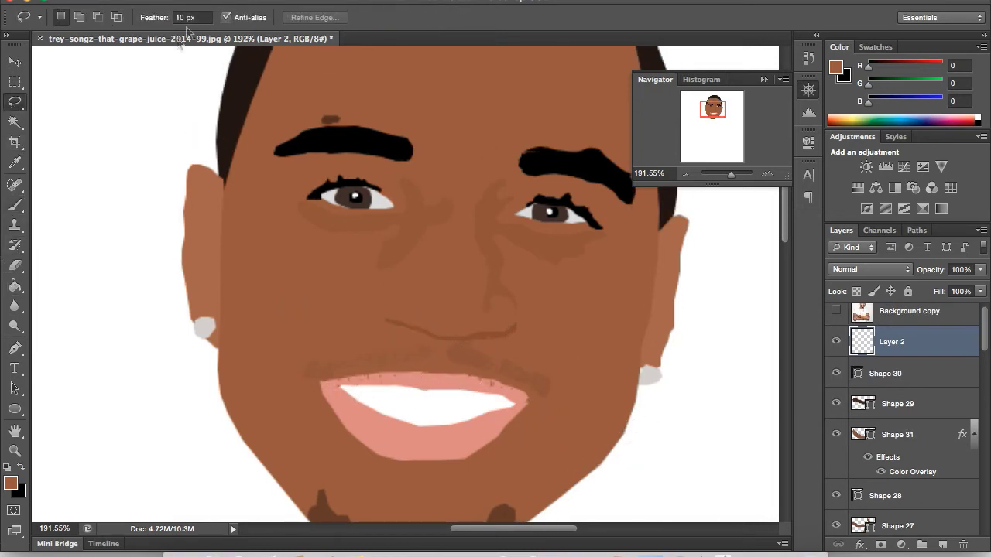
{"action": "type", "text": "0"}
{"action": "left_click_drag", "start_coordinate": [568, 414], "coordinate": [527, 457]}
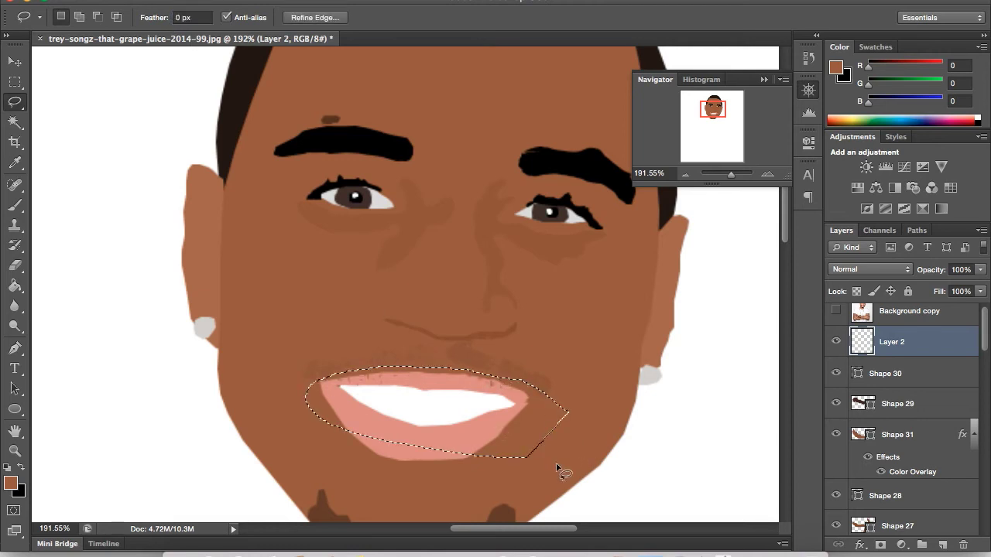
{"action": "key", "text": "ctrl+d"}
{"action": "left_click_drag", "start_coordinate": [318, 345], "coordinate": [604, 352]}
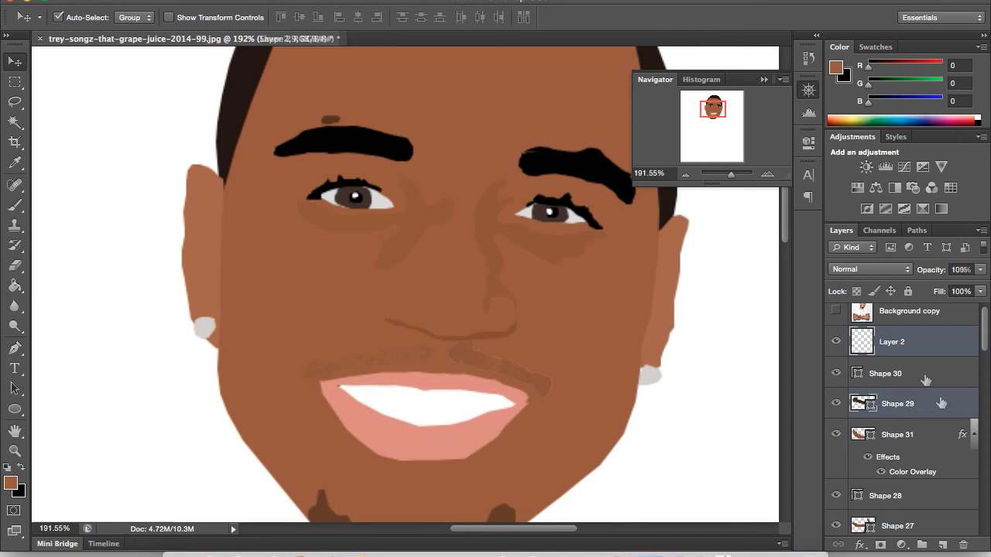
Fade both mustache shapes to 10% opacity and the beard to 19%.
{"action": "left_click", "coordinate": [925, 374], "text": "shift"}
{"action": "left_click", "coordinate": [981, 269]}
{"action": "left_click_drag", "start_coordinate": [976, 284], "coordinate": [921, 288]}
{"action": "left_click", "coordinate": [914, 373], "text": "ctrl"}
{"action": "left_click", "coordinate": [886, 434], "text": "shift"}
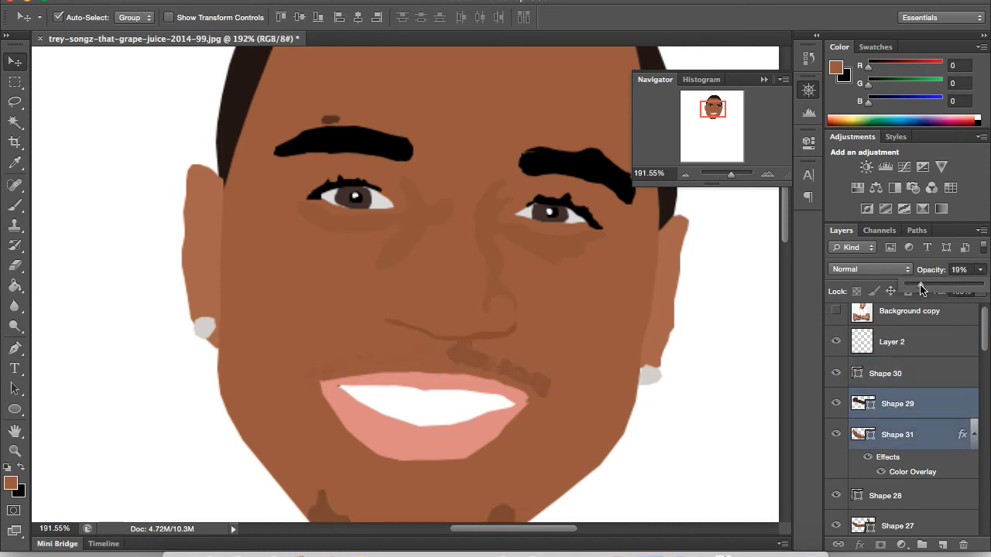
Hide mustache layers Shape 29 and Shape 30, then zoom out to view the whole portrait.
{"action": "left_click", "coordinate": [883, 373]}
{"action": "left_click", "coordinate": [836, 403]}
{"action": "left_click", "coordinate": [836, 373]}
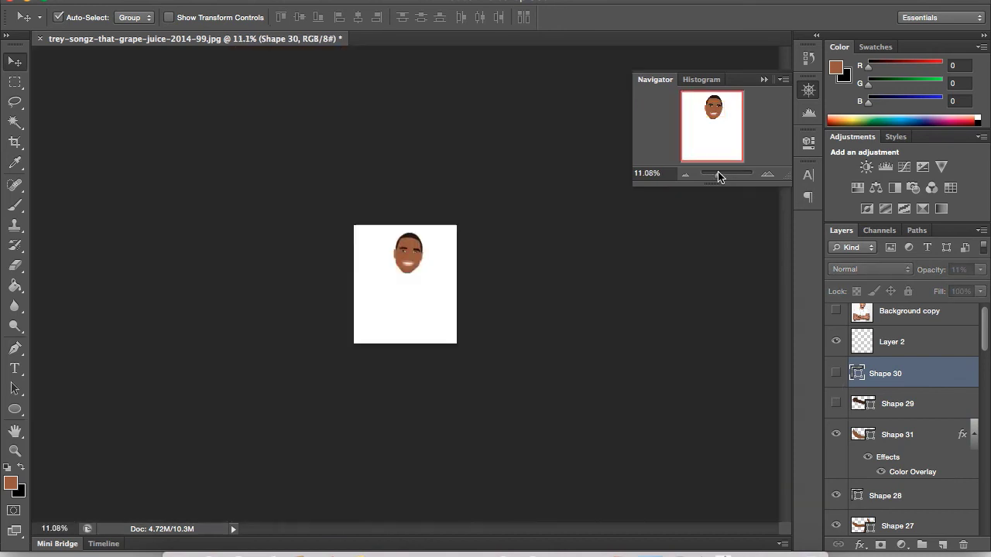
{"action": "left_click_drag", "start_coordinate": [731, 174], "coordinate": [724, 173]}
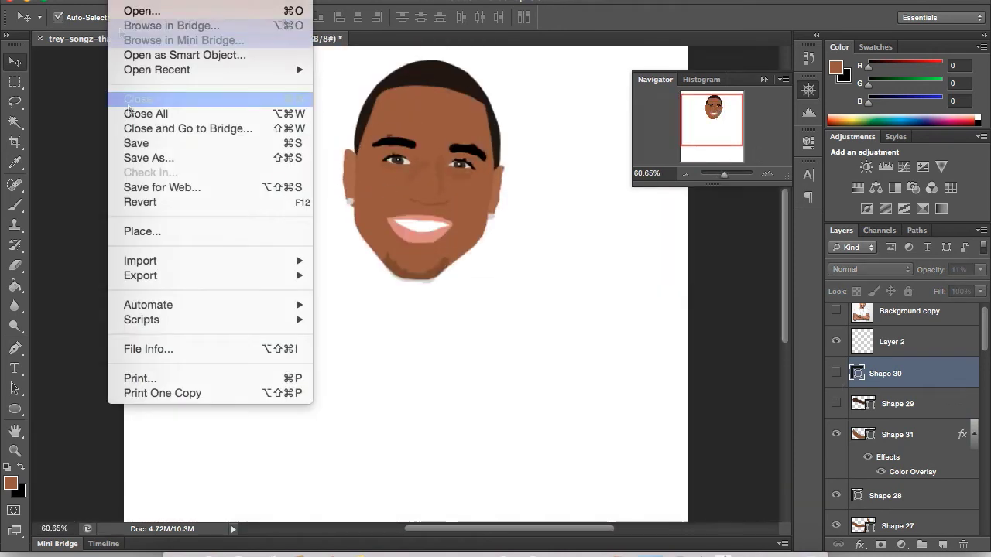